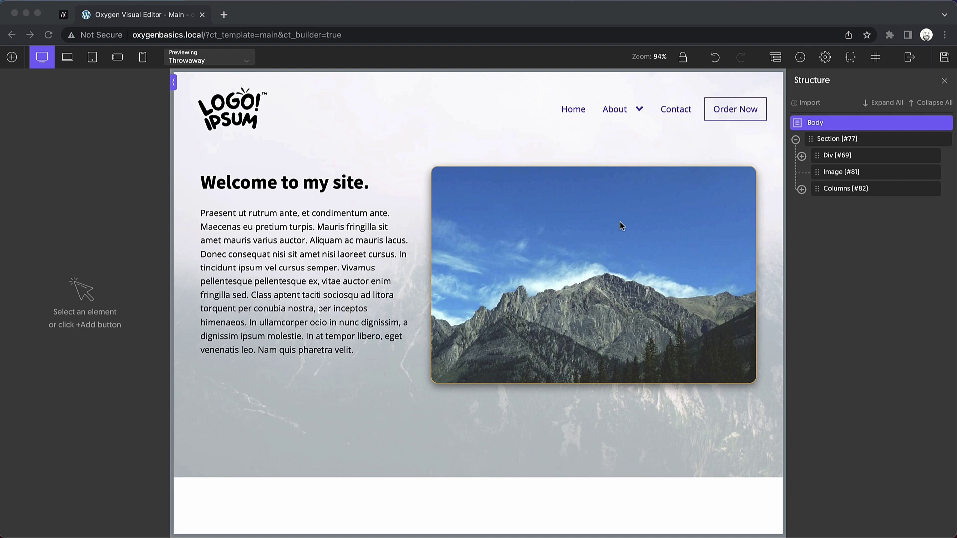
# Step: Select the header's Site Navigation element (#48) on the canvas to show its settings
pyautogui.click(554, 106)
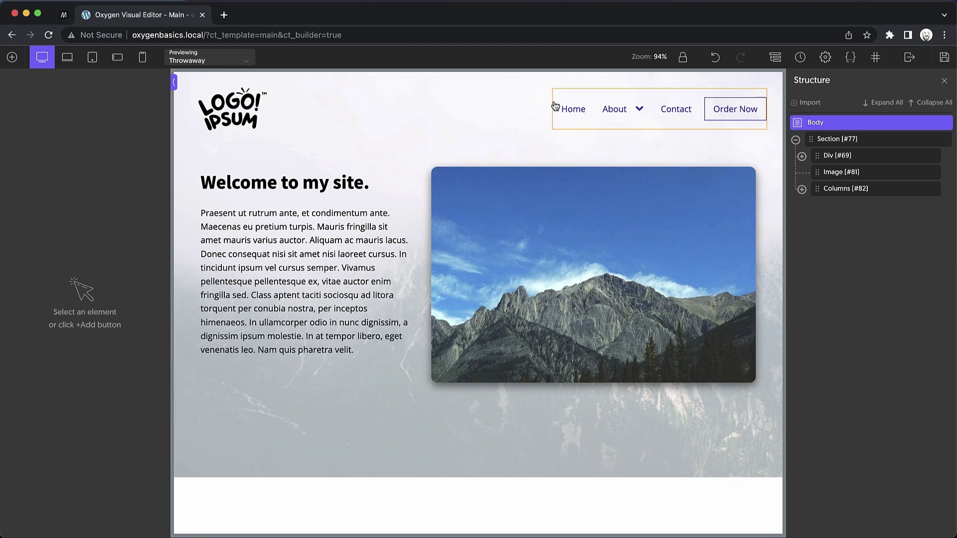
pyautogui.click(584, 117)
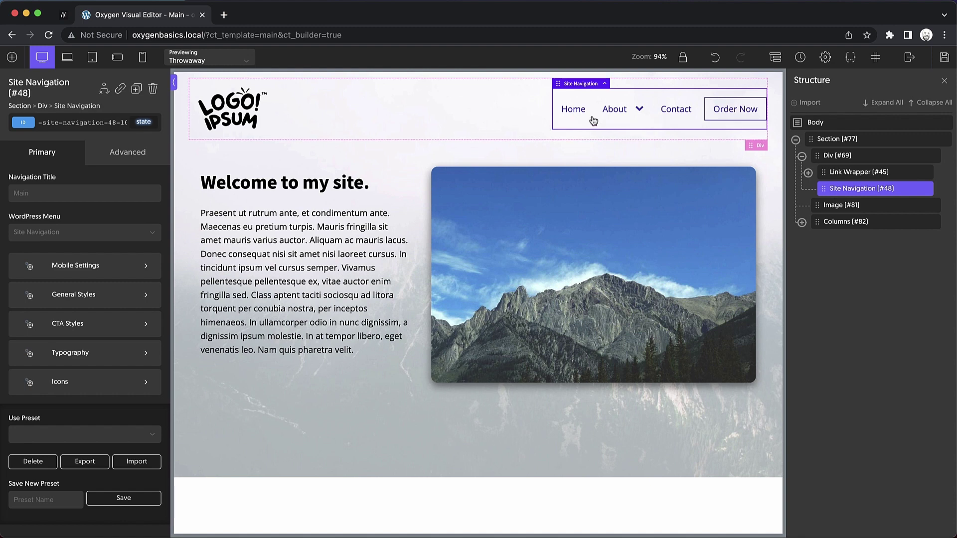
pyautogui.moveTo(614, 112)
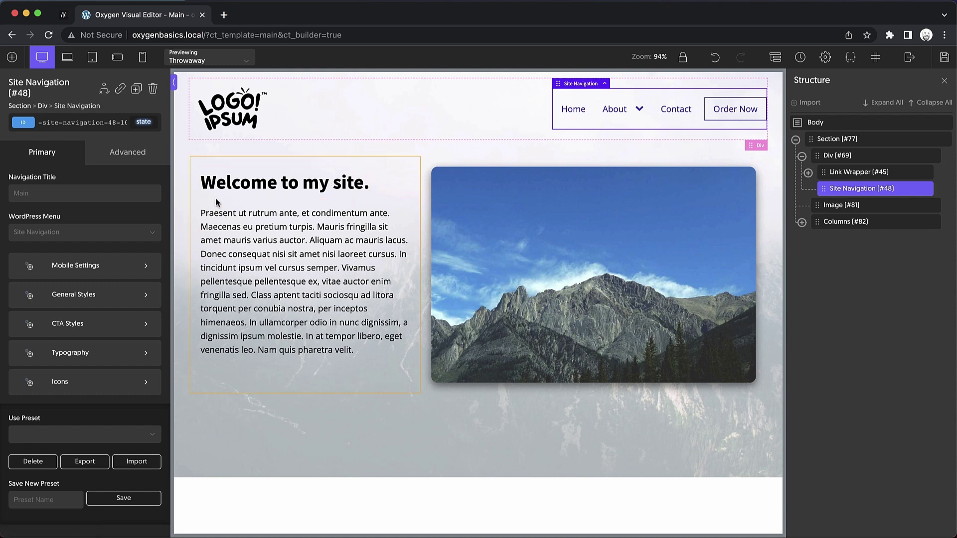
pyautogui.click(148, 233)
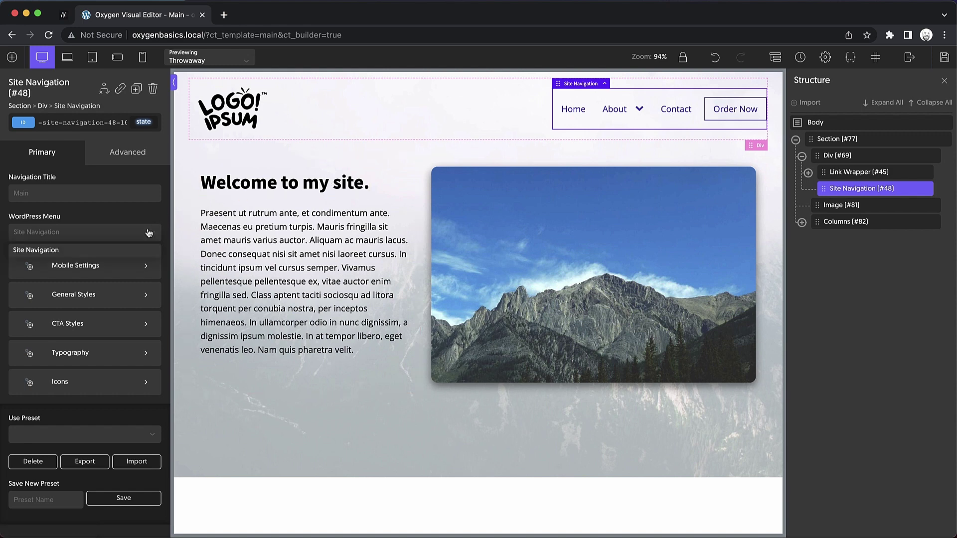
pyautogui.click(52, 250)
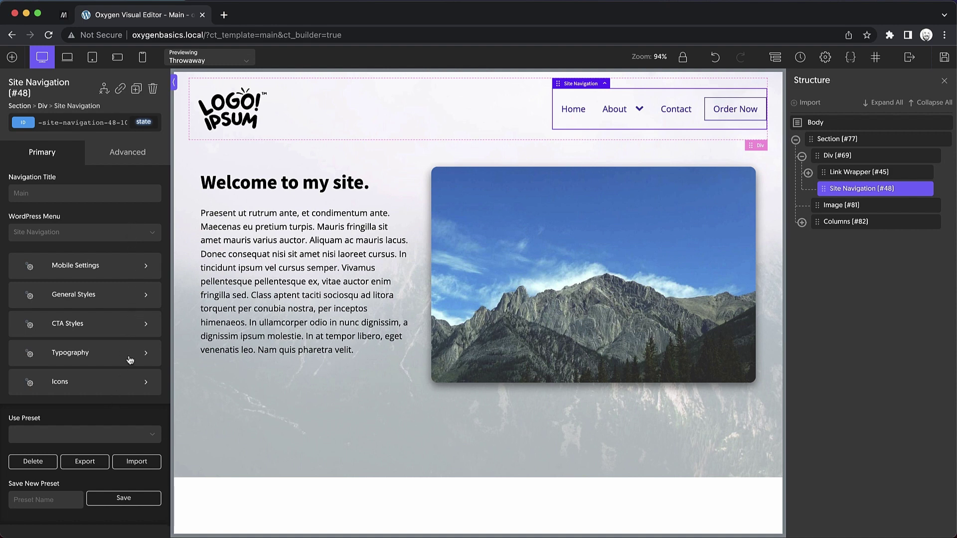
pyautogui.click(142, 267)
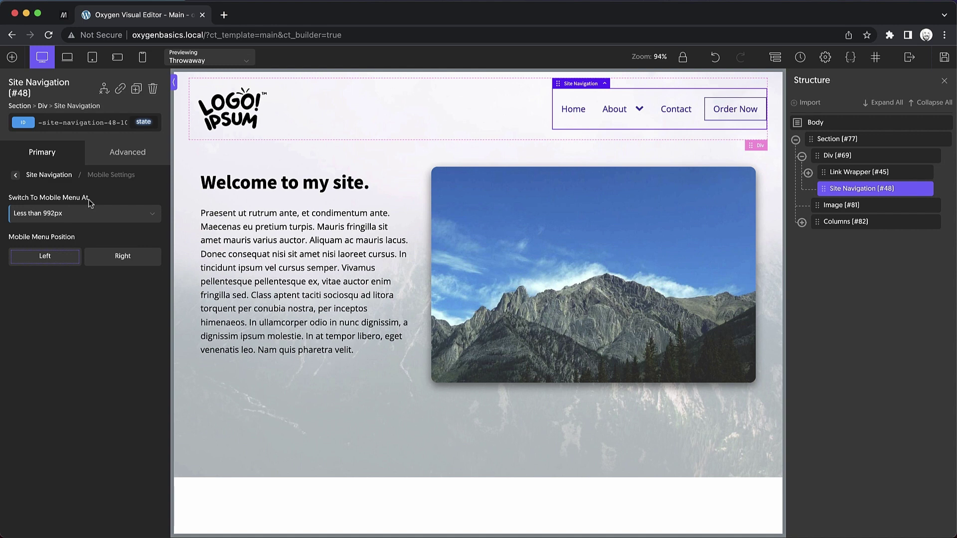
# Step: Set Switch To Mobile Menu At to Always and preview the hamburger menu
pyautogui.click(114, 223)
pyautogui.click(79, 232)
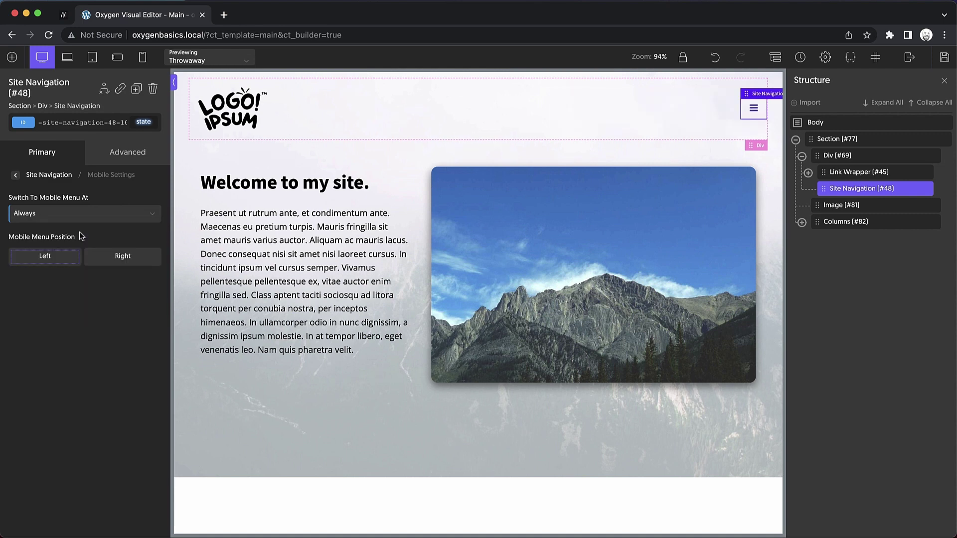
pyautogui.click(752, 111)
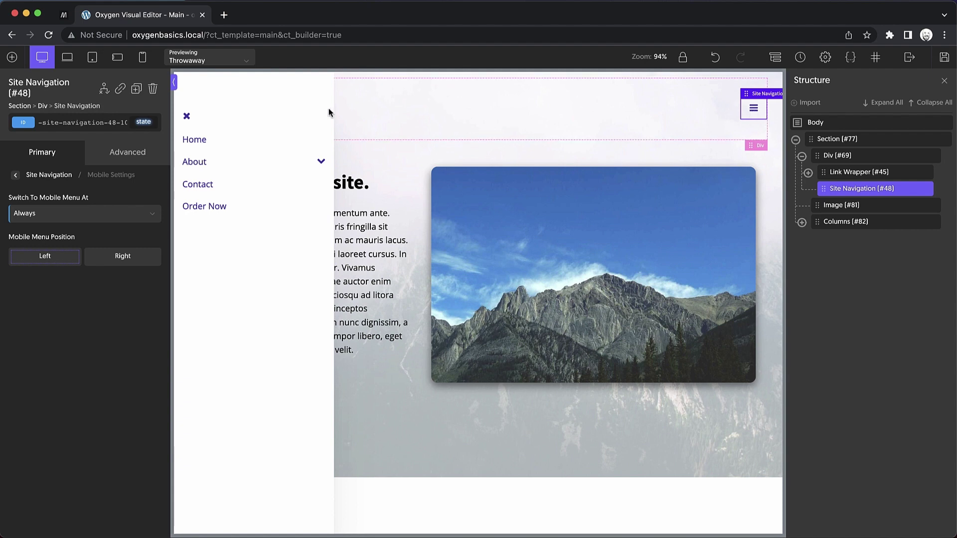
pyautogui.click(187, 119)
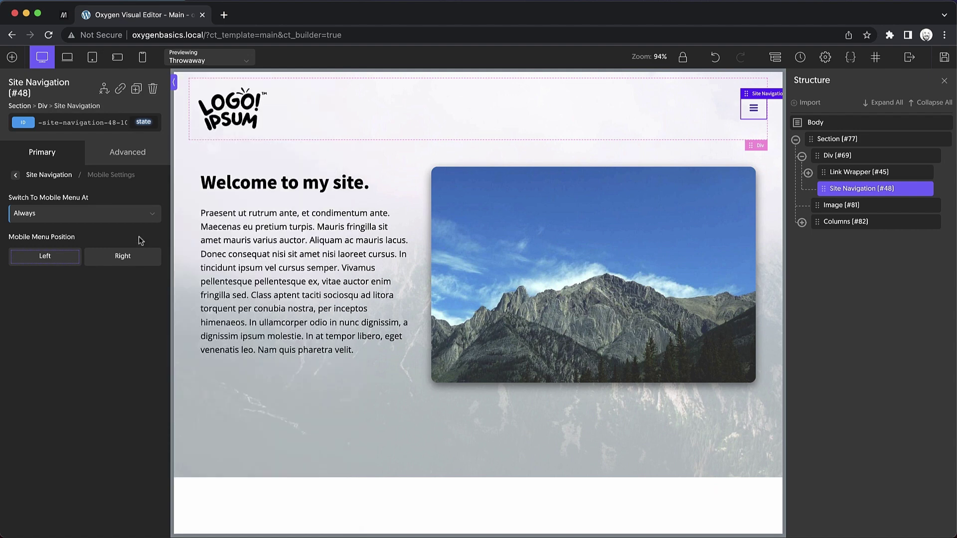
# Step: Set Mobile Menu Position to Right and check the menu slides in from the right
pyautogui.click(128, 257)
pyautogui.click(753, 107)
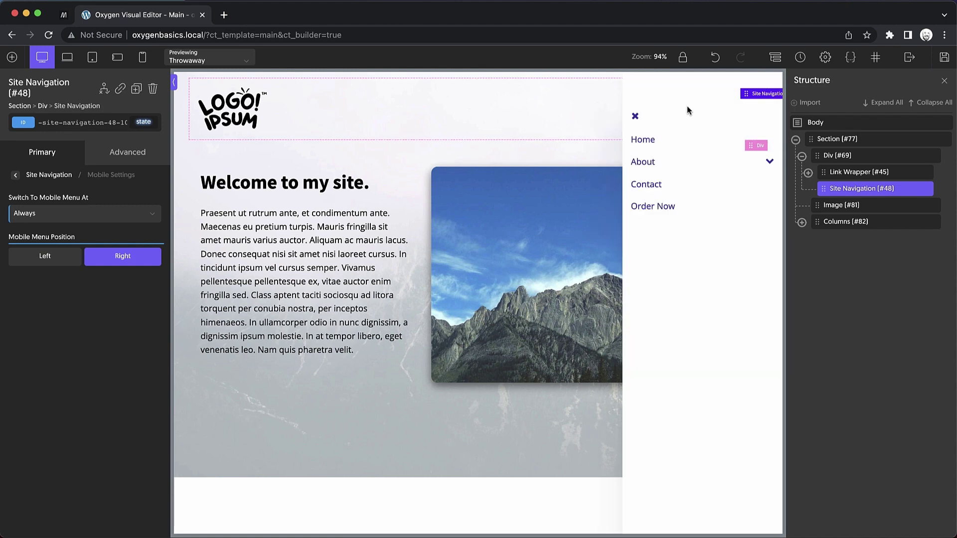
pyautogui.click(634, 113)
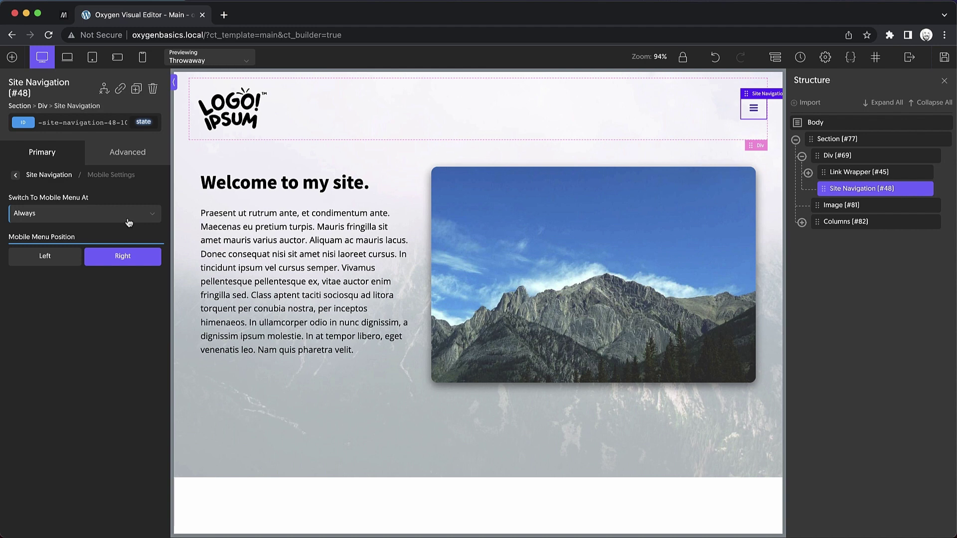
pyautogui.click(16, 175)
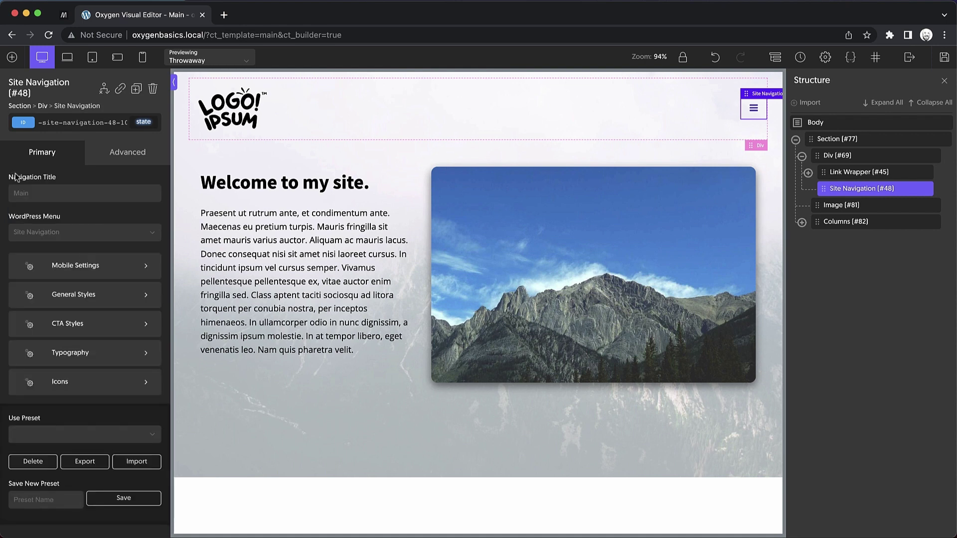
# Step: Change Switch To Mobile Menu At to a breakpoint width so desktop shows full links
pyautogui.click(98, 274)
pyautogui.click(63, 215)
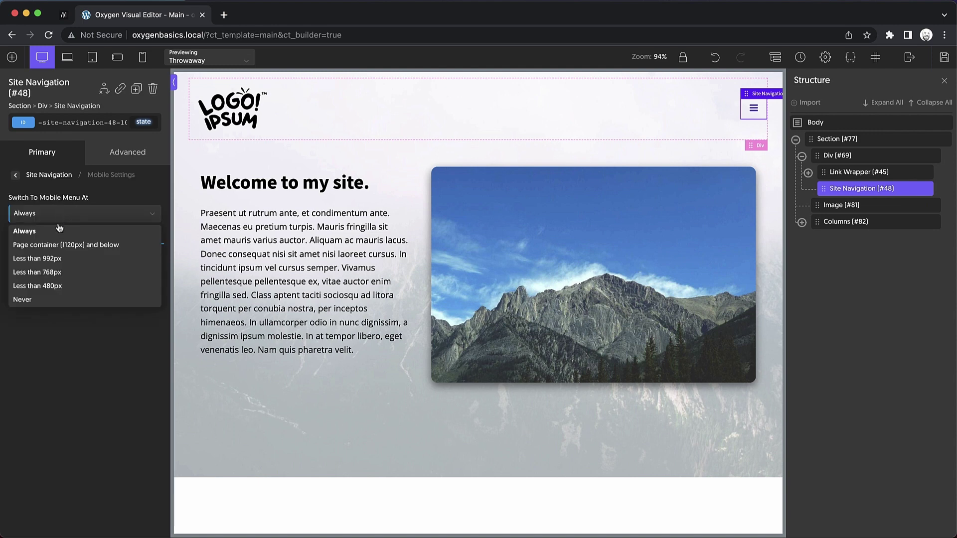
pyautogui.click(40, 259)
pyautogui.click(16, 178)
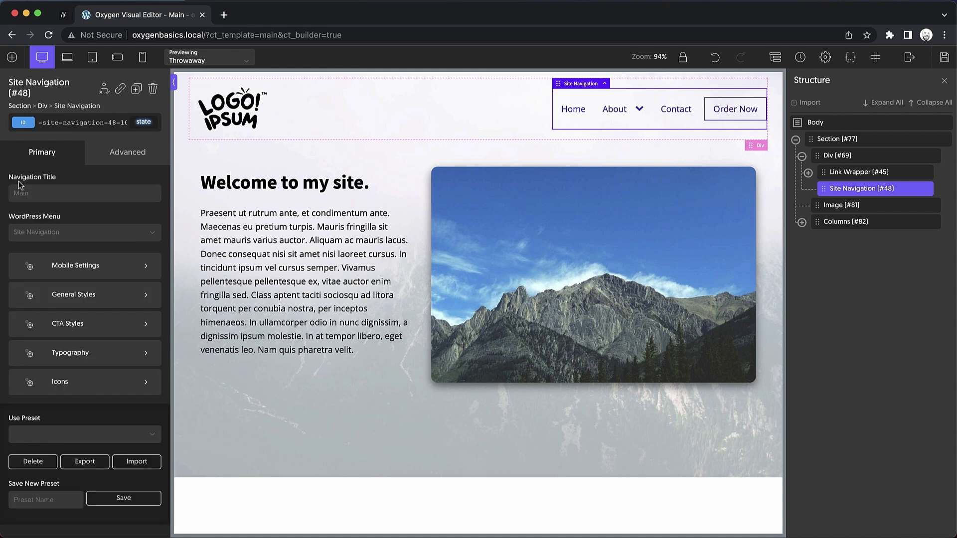
# Step: Bring up General Styles with primary #4831b0, neutral #ffffff and hover #efedf4 colors
pyautogui.click(133, 300)
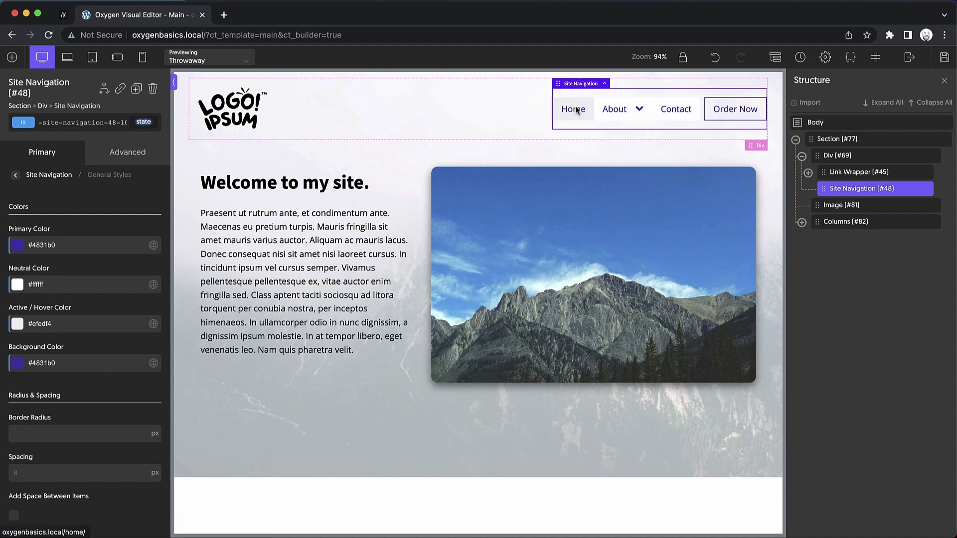
pyautogui.moveTo(639, 114)
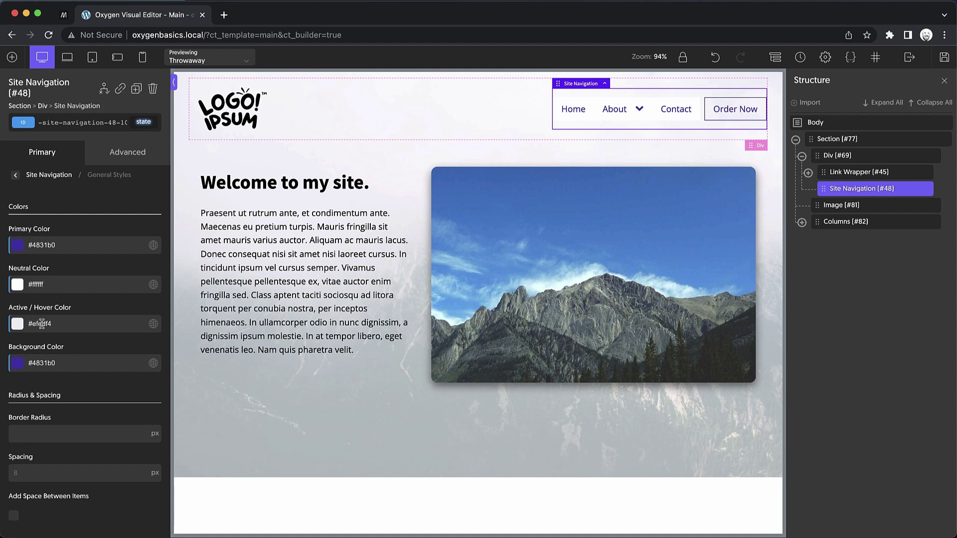
pyautogui.scroll(-3, 42, 323)
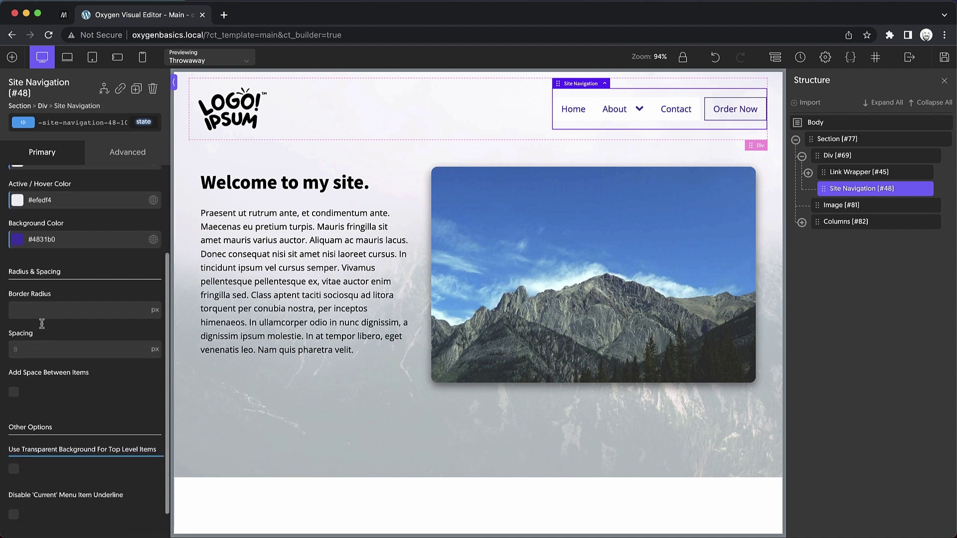
pyautogui.click(56, 309)
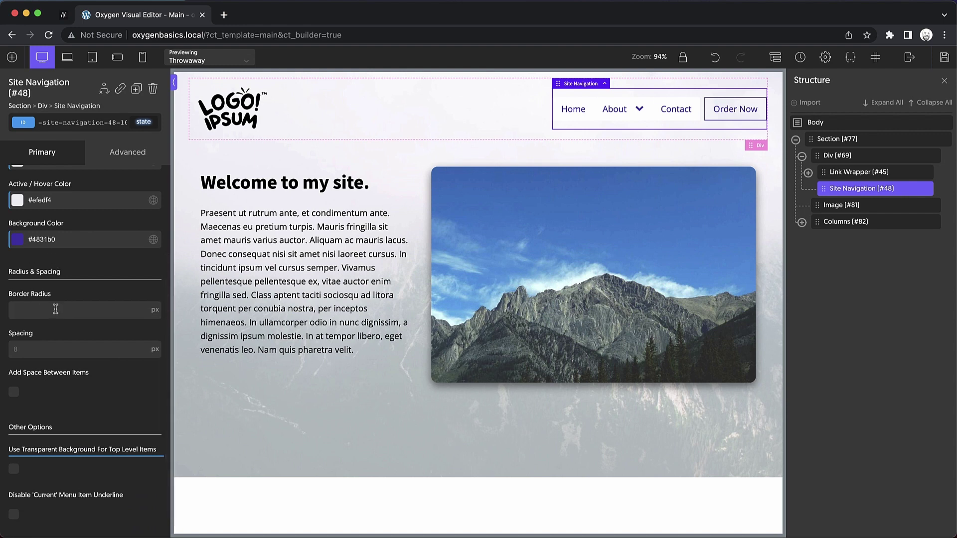
pyautogui.write('12')
pyautogui.click(25, 349)
pyautogui.write('10')
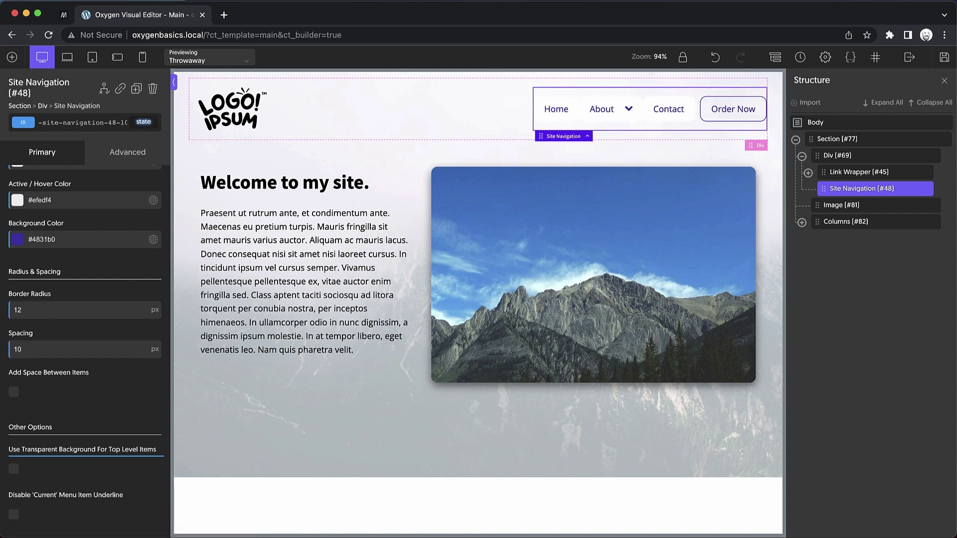
pyautogui.write('2')
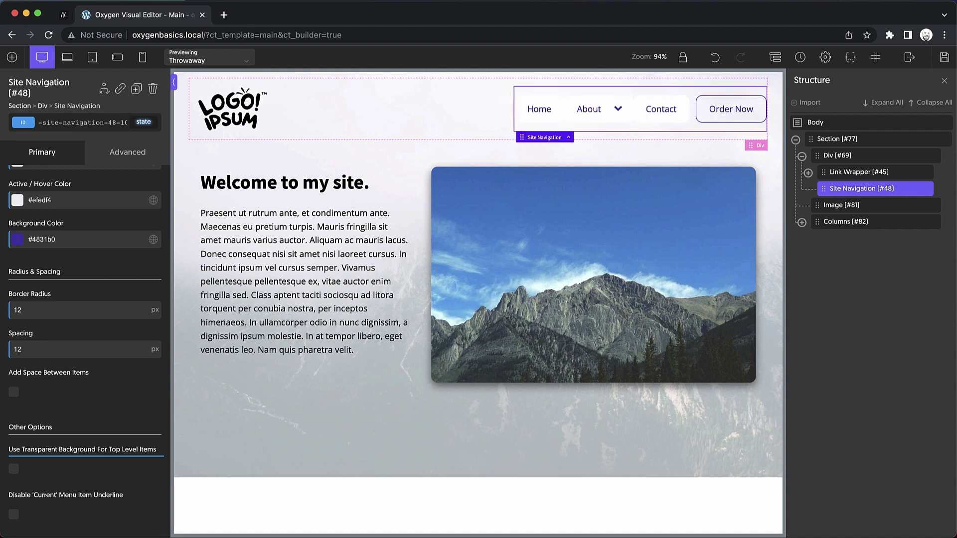
pyautogui.moveTo(606, 119)
pyautogui.click(14, 391)
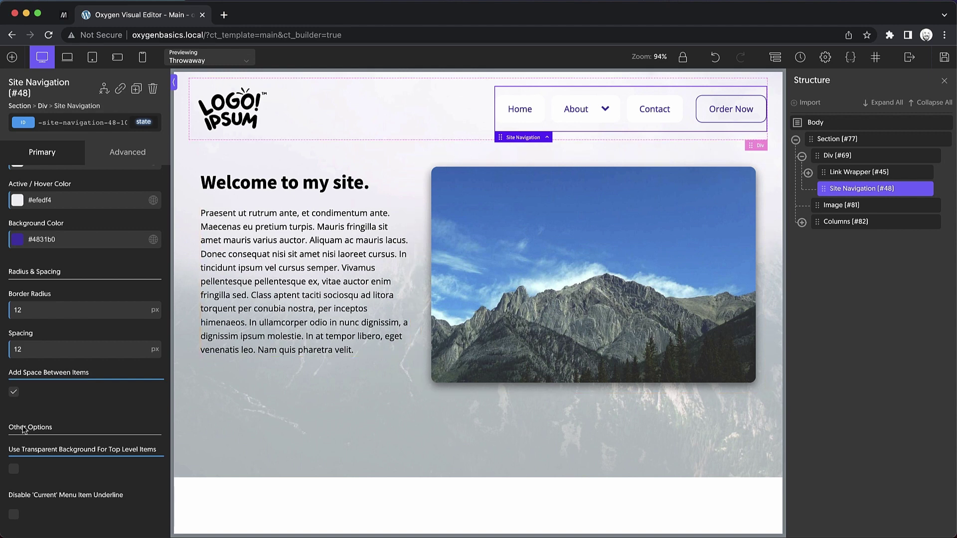
pyautogui.doubleClick(35, 357)
pyautogui.write('20')
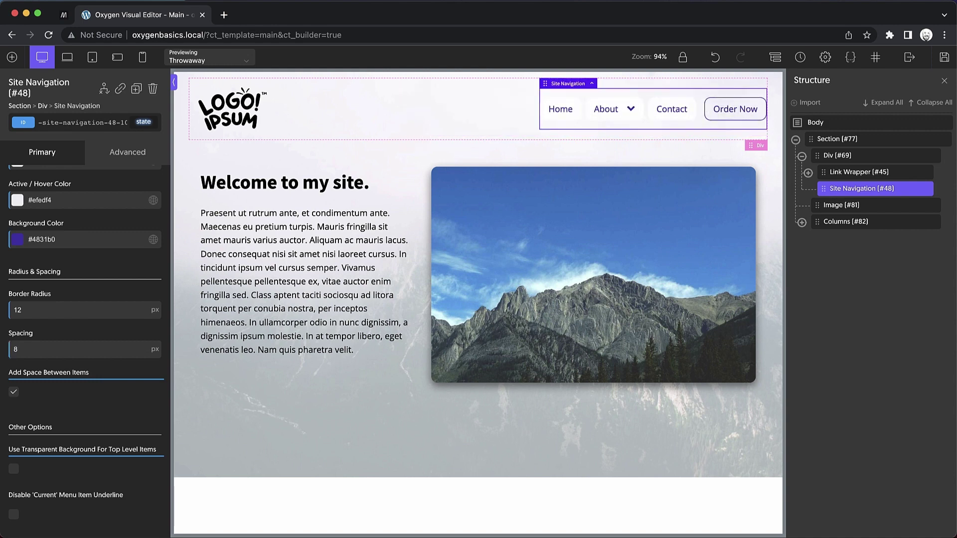
pyautogui.press('BackSpace')
pyautogui.write('0')
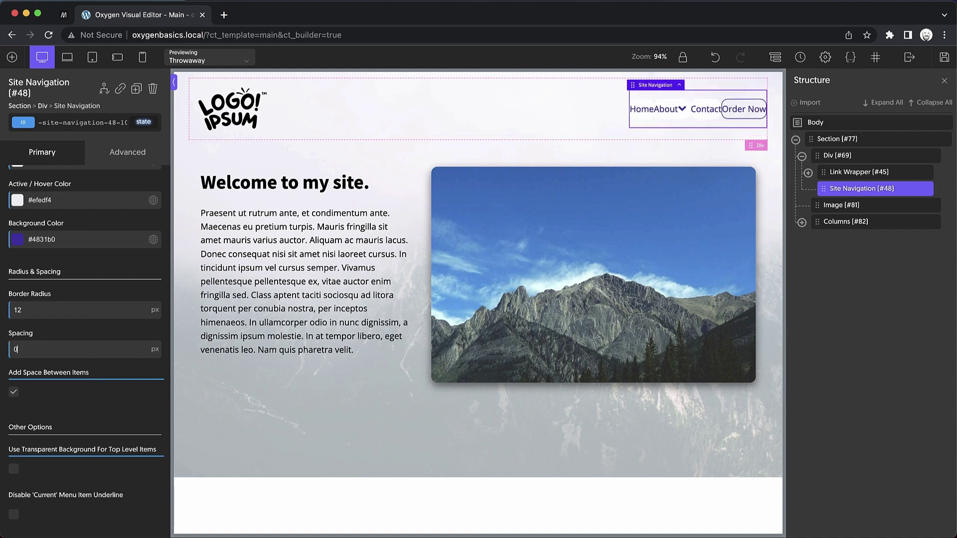
pyautogui.press('BackSpace')
pyautogui.write('8')
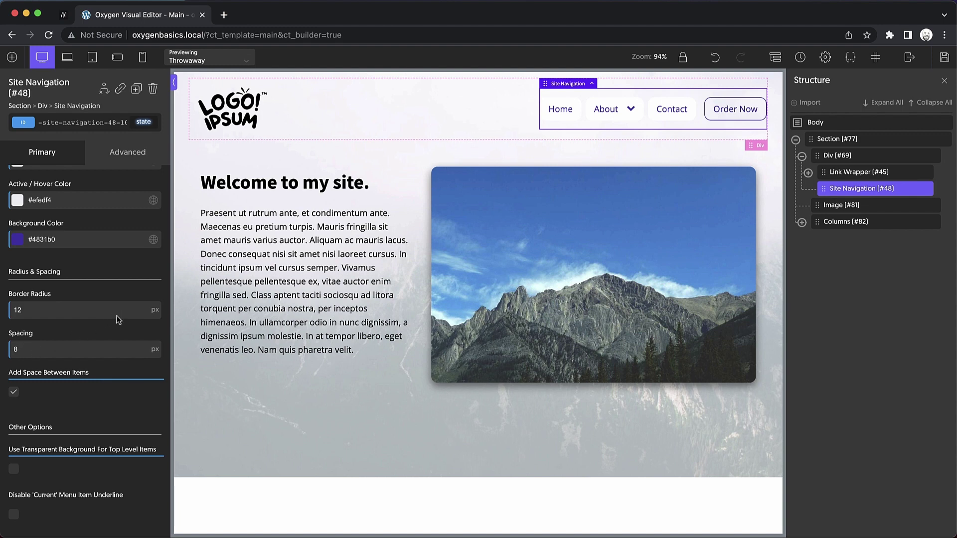
pyautogui.click(14, 393)
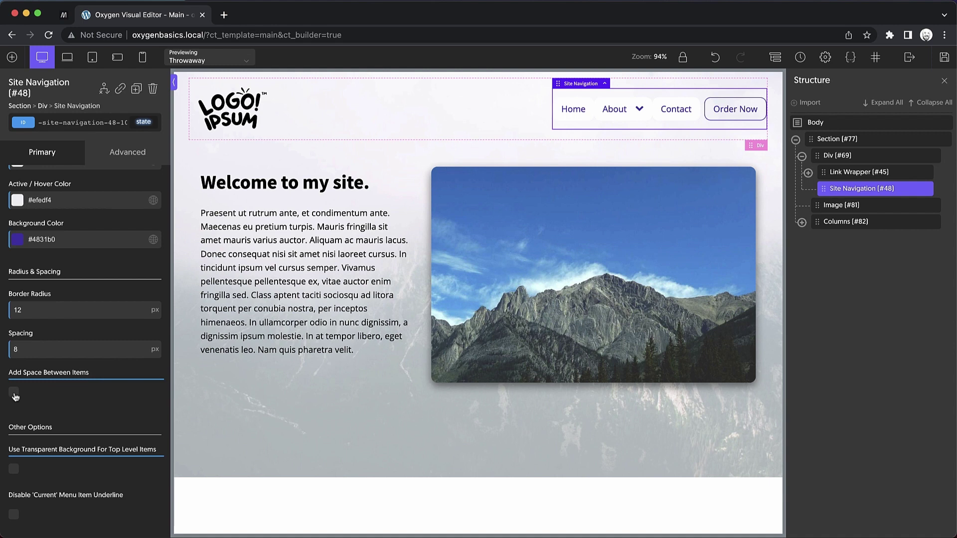
# Step: Scroll the General Styles panel down to reach the Animation button
pyautogui.scroll(-2, 56, 392)
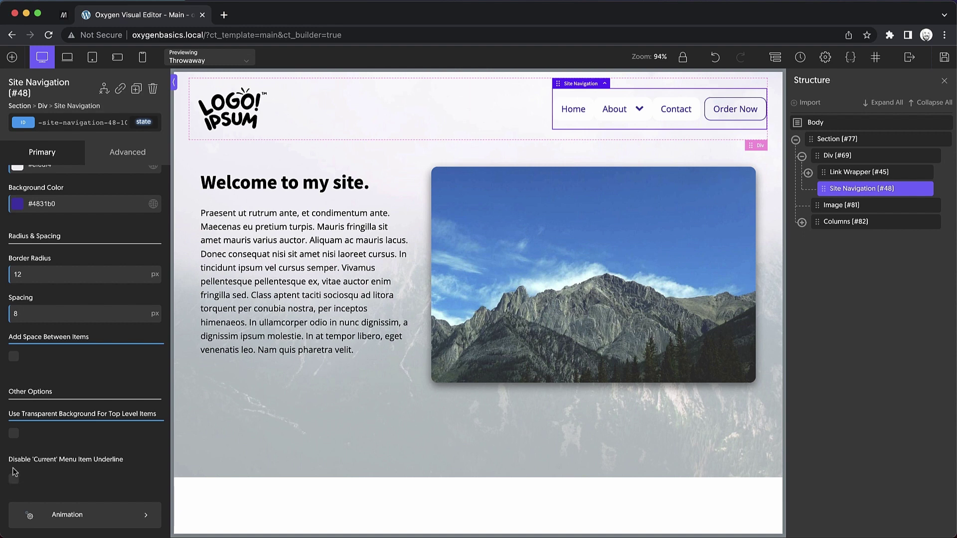
# Step: In Animation settings, try Slide Up, then settle on the Dropdown submenu style
pyautogui.click(138, 513)
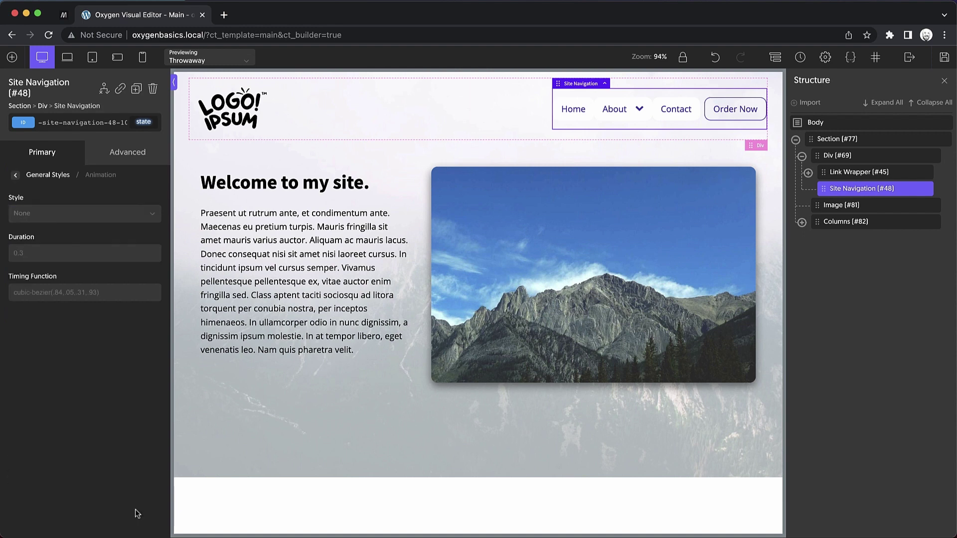
pyautogui.click(129, 219)
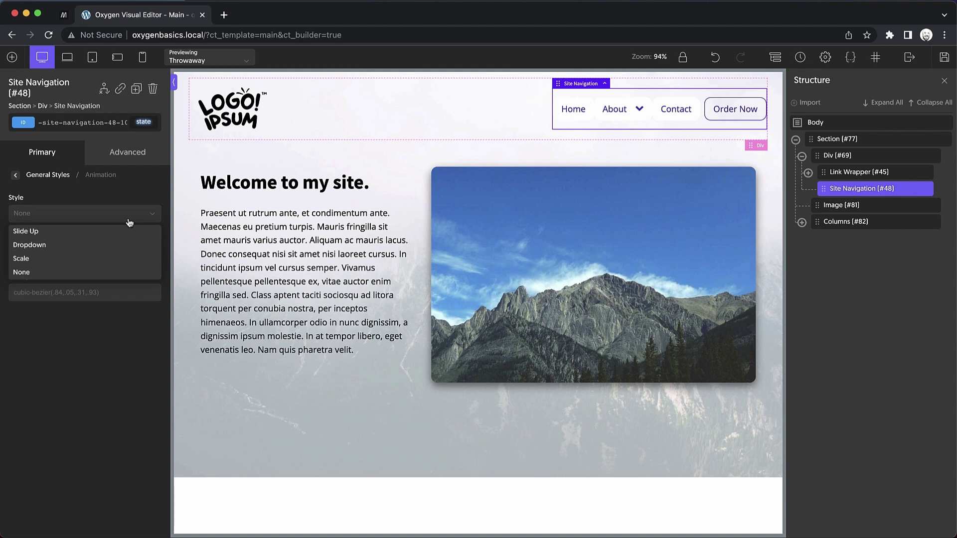
pyautogui.click(107, 231)
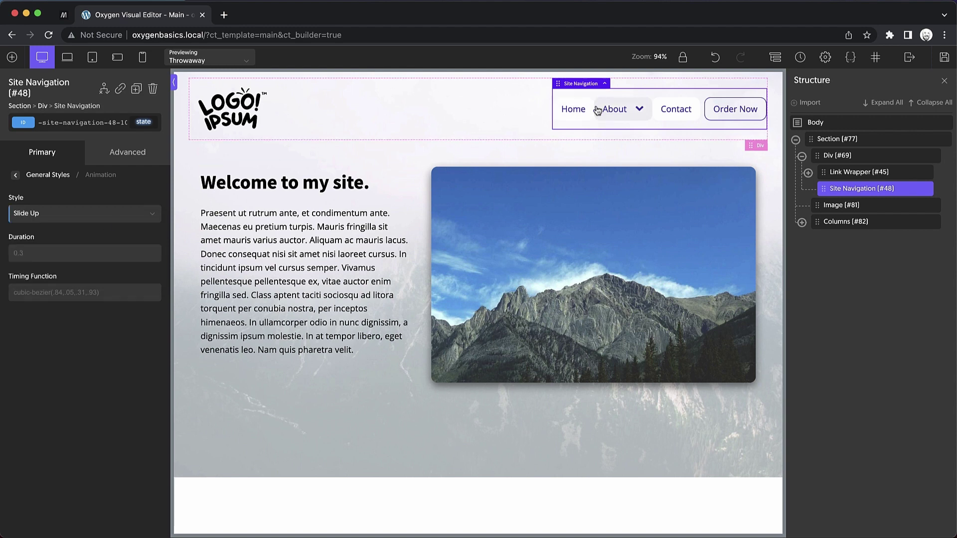
pyautogui.moveTo(633, 114)
pyautogui.click(79, 213)
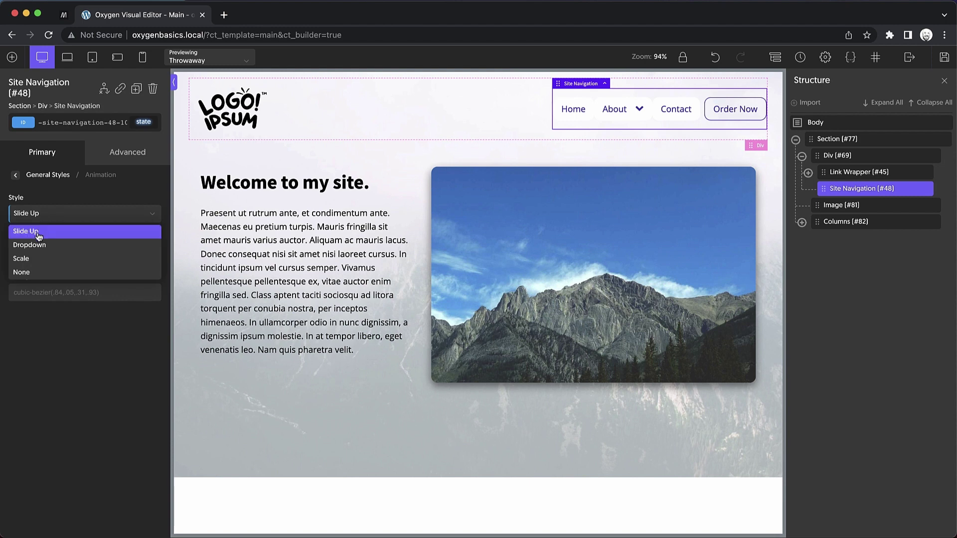
pyautogui.click(35, 237)
pyautogui.moveTo(609, 106)
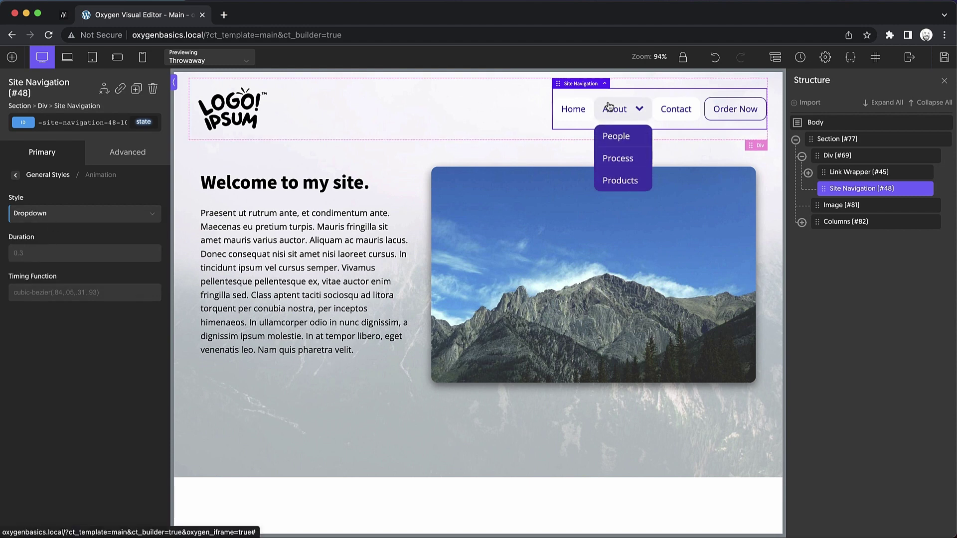
pyautogui.click(68, 219)
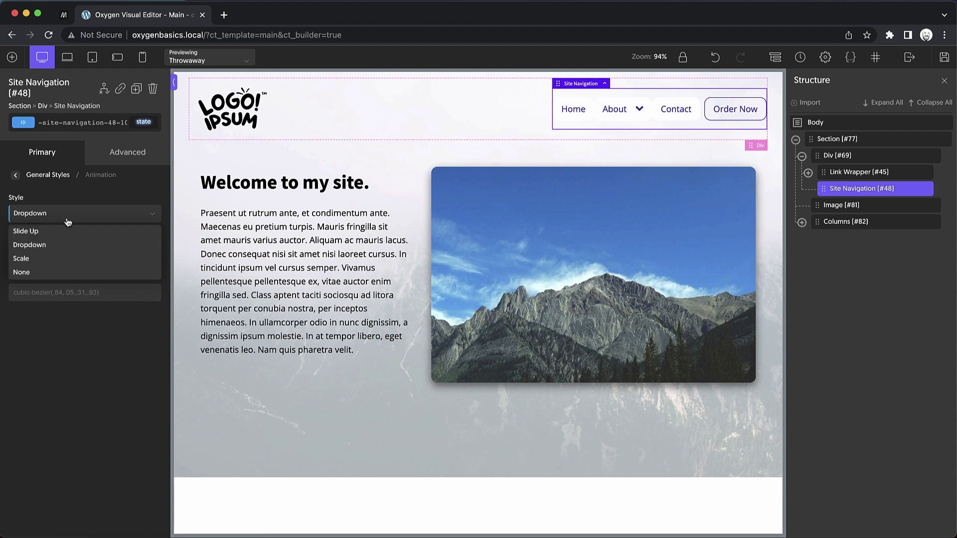
pyautogui.click(86, 193)
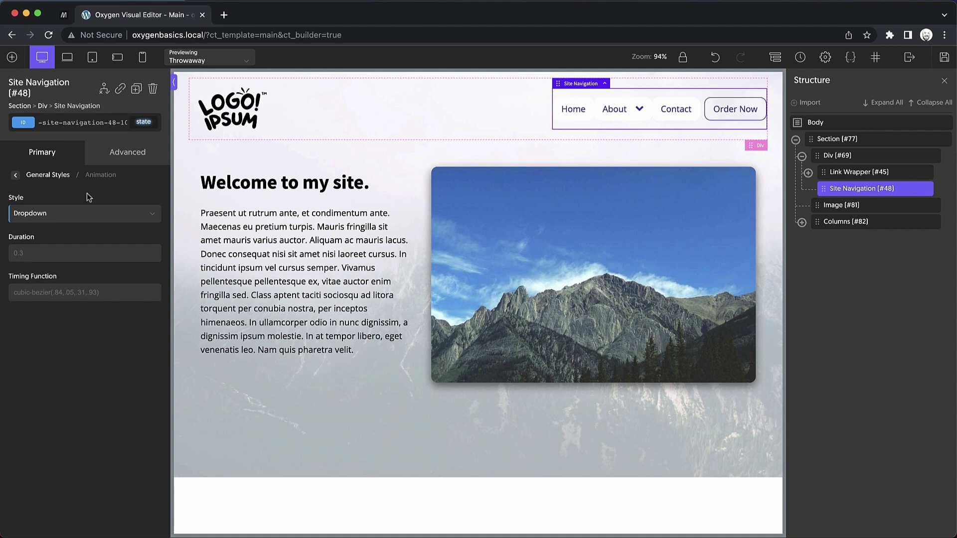
pyautogui.click(77, 213)
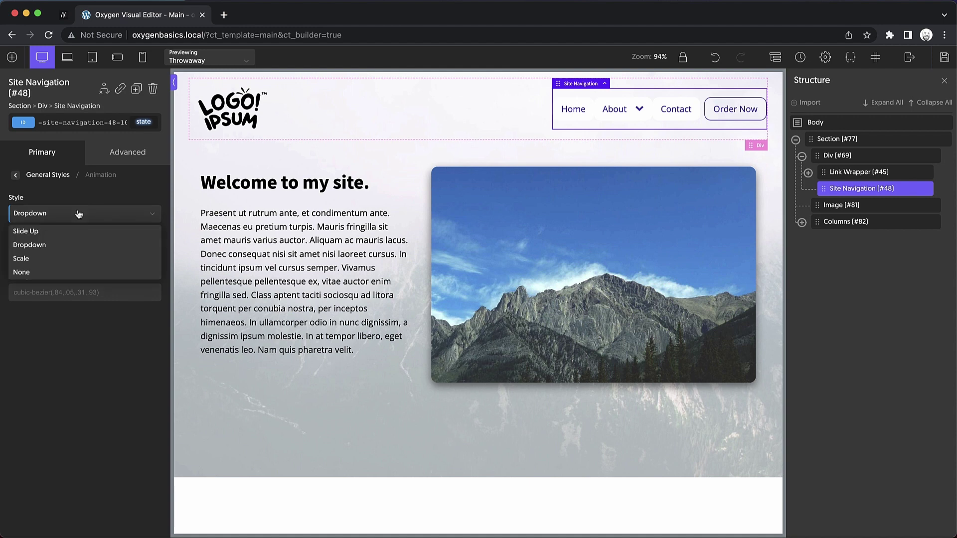
pyautogui.click(95, 206)
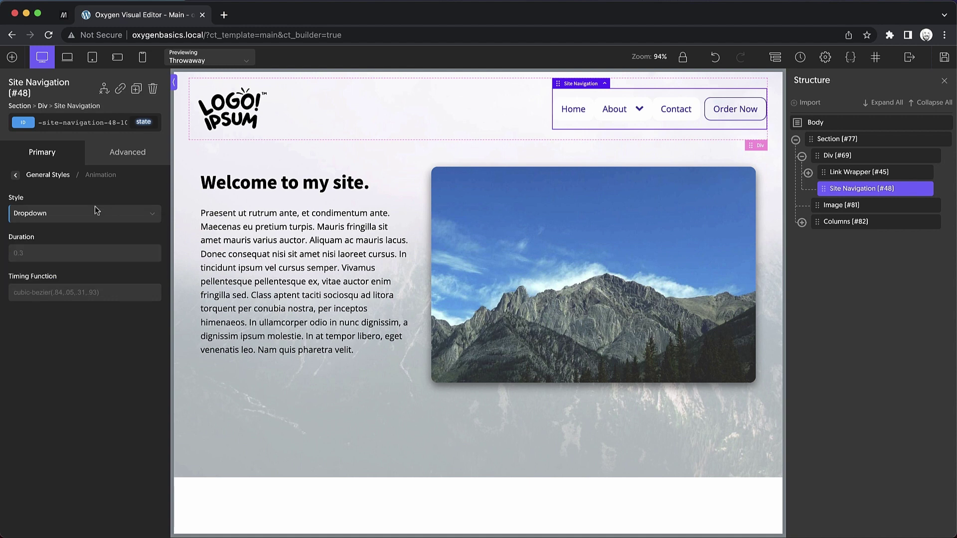
# Step: Go back through General Styles to the top-level Site Navigation settings
pyautogui.click(17, 175)
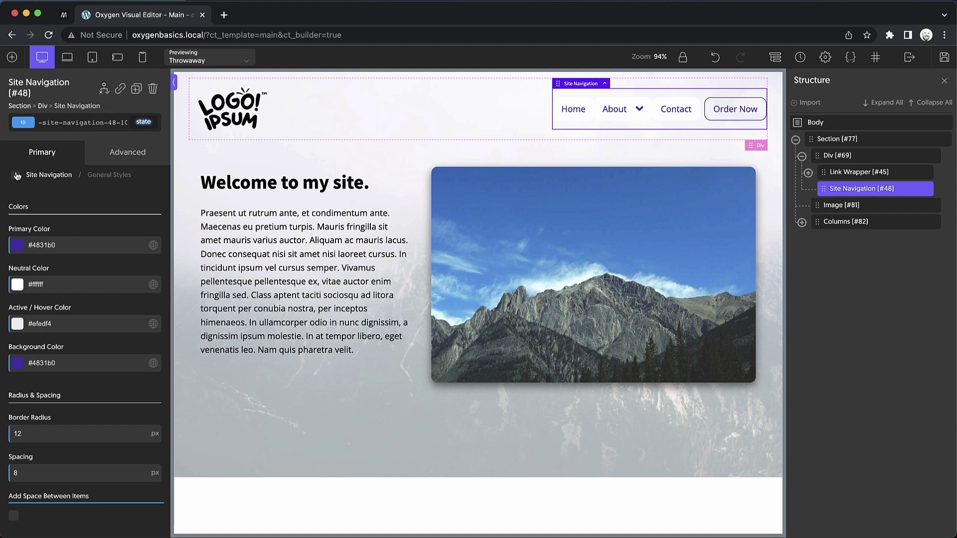
pyautogui.click(17, 175)
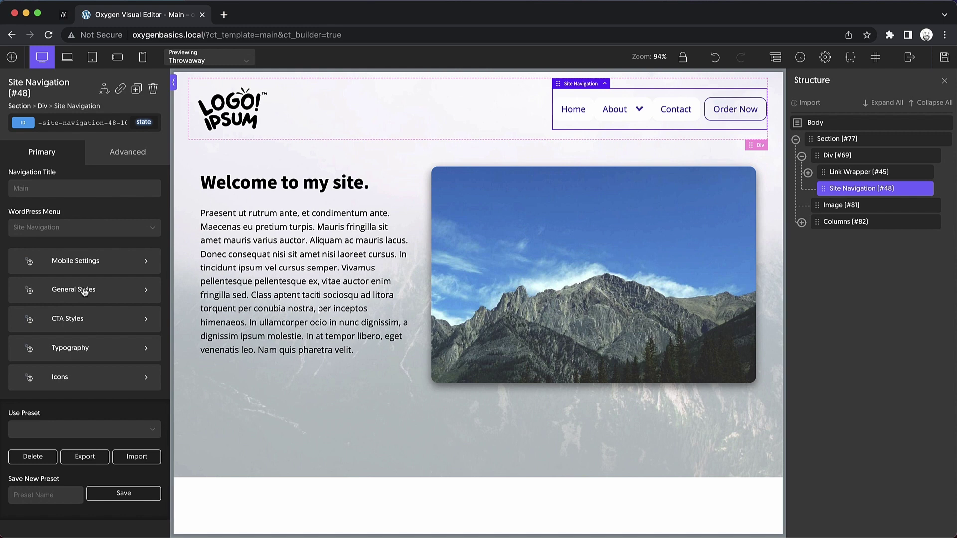
# Step: Enable Style Last Item(s) As CTA with How Many CTAs set to Two and Solid/Outline style
pyautogui.click(93, 321)
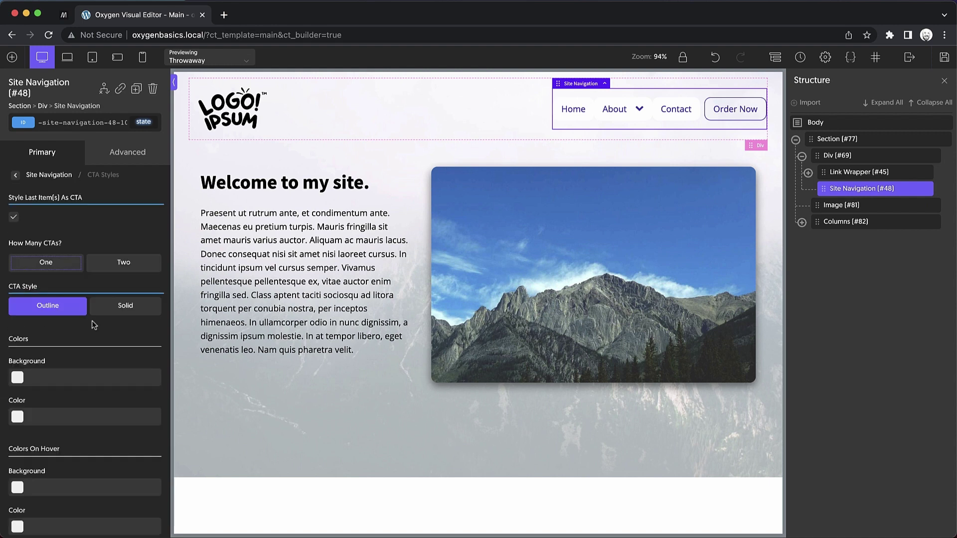
pyautogui.click(15, 219)
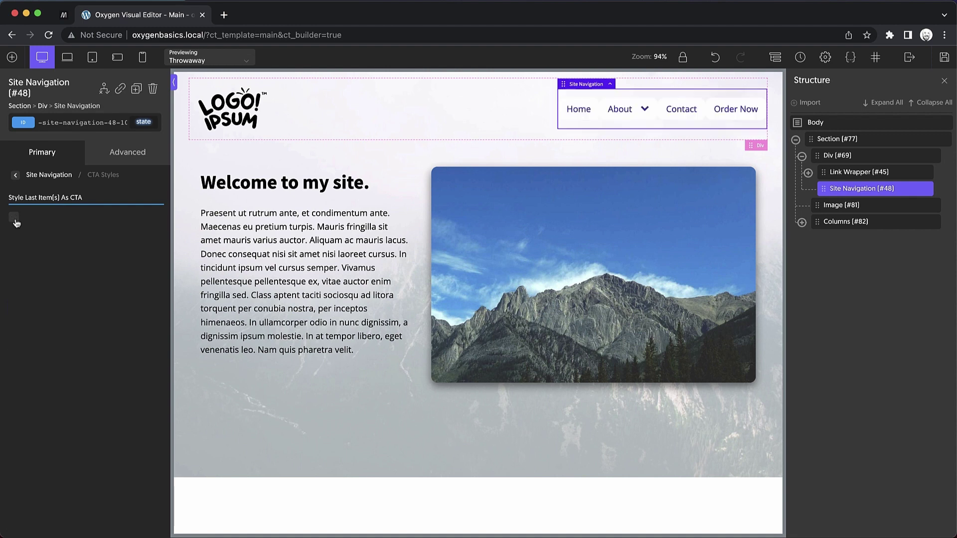
pyautogui.moveTo(629, 113)
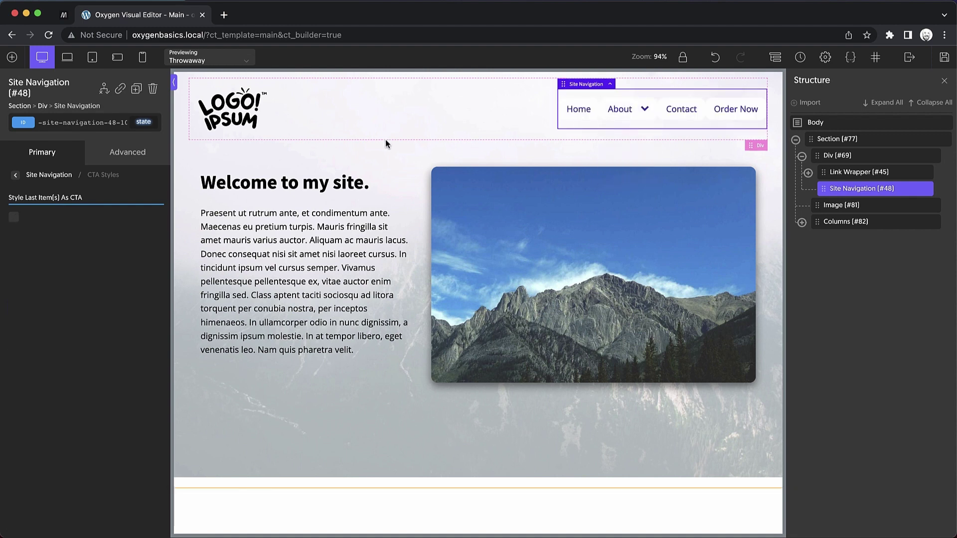
pyautogui.click(14, 220)
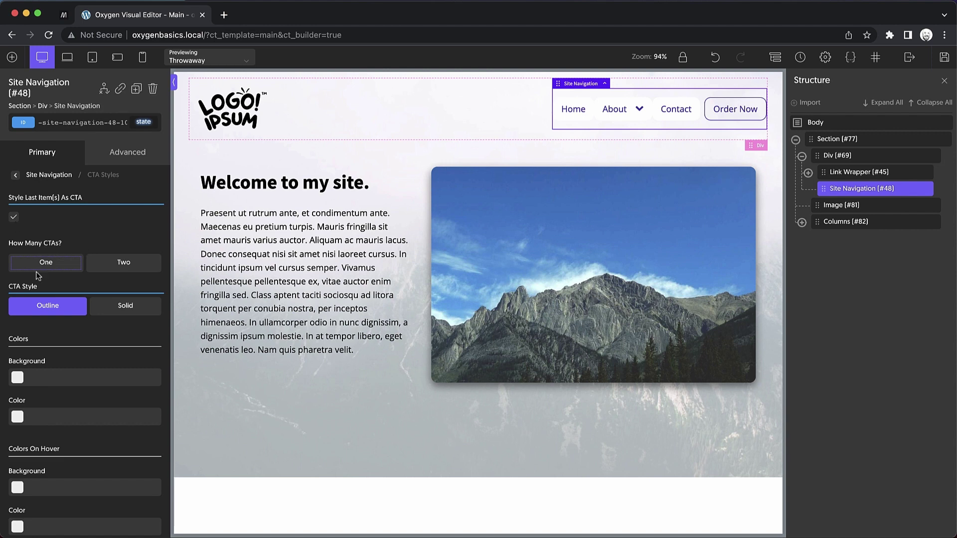
pyautogui.click(124, 309)
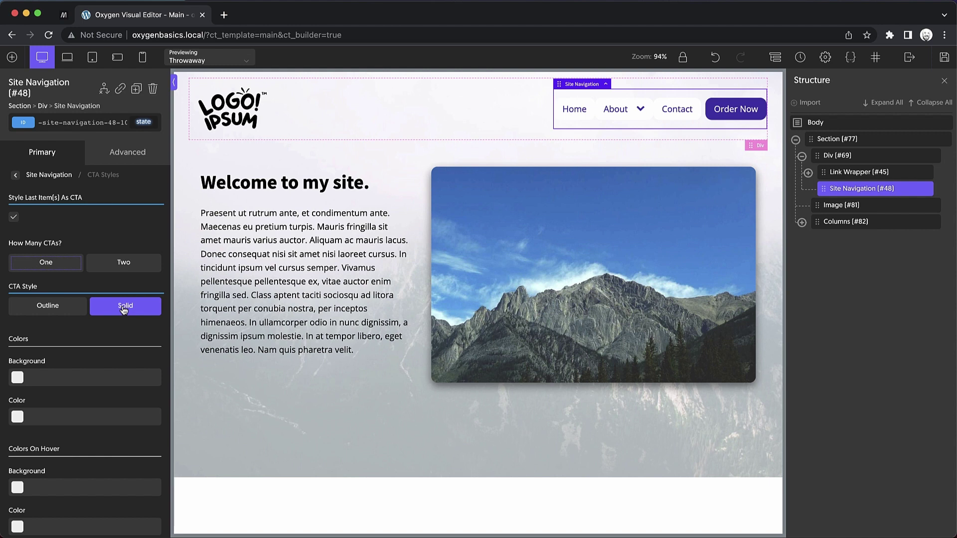
pyautogui.click(137, 272)
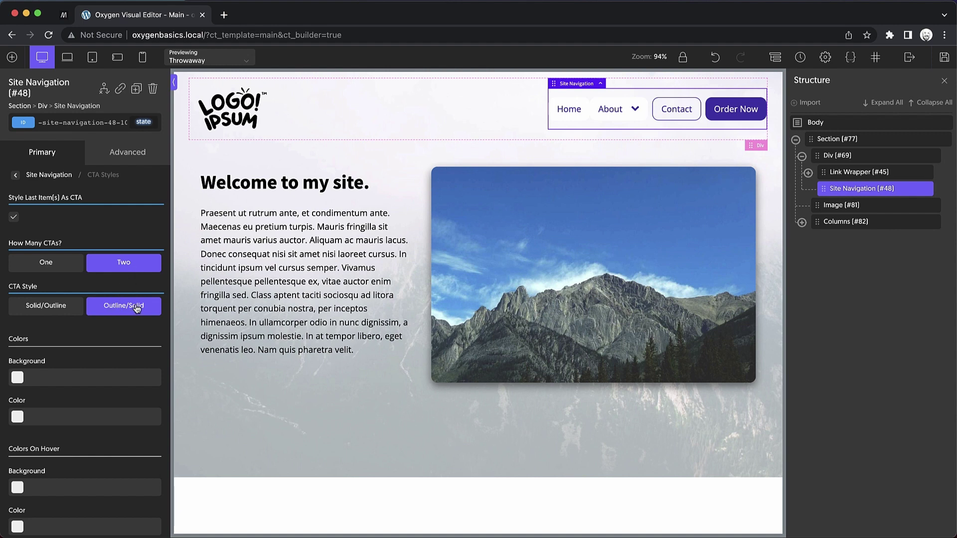
pyautogui.click(69, 314)
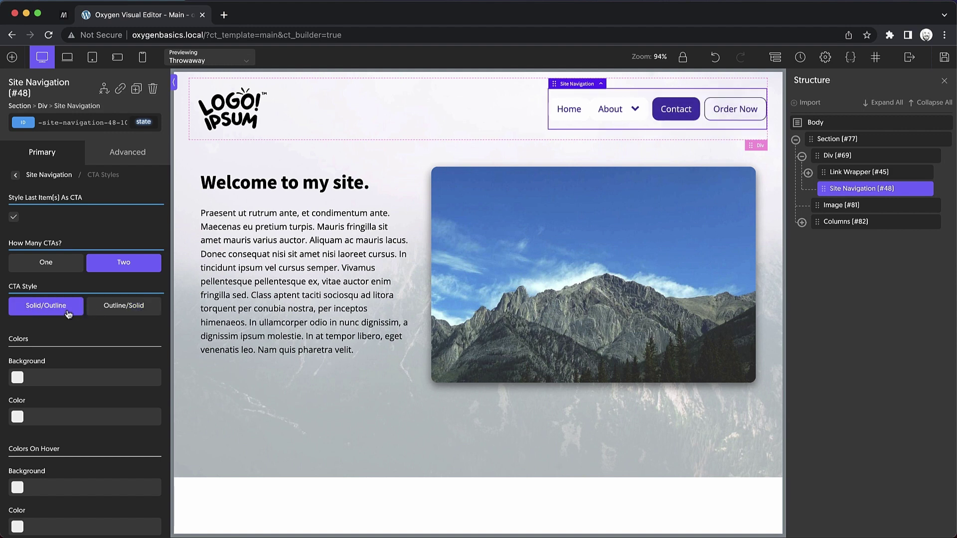
pyautogui.scroll(-1, 68, 314)
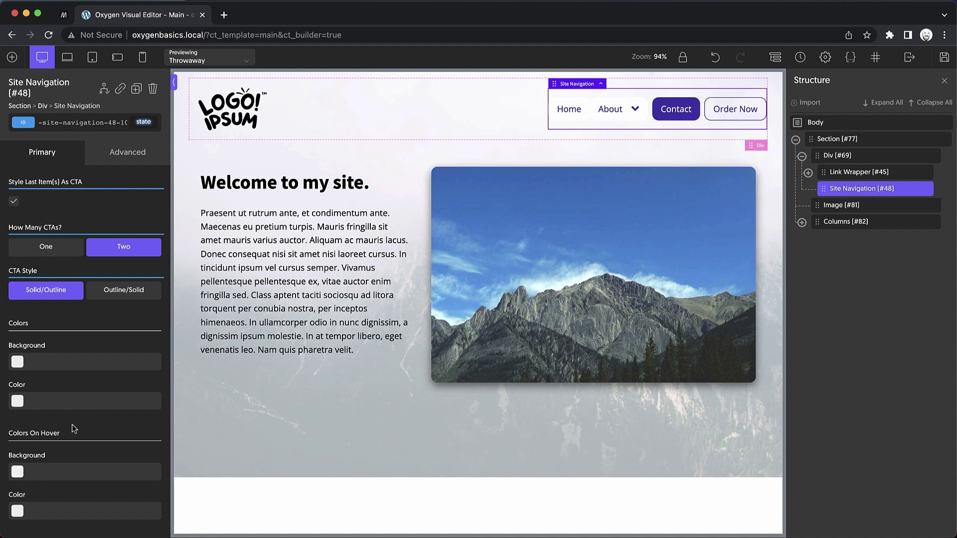
pyautogui.scroll(1, 48, 214)
# Step: Return to the main navigation settings and show the Typography options
pyautogui.click(49, 174)
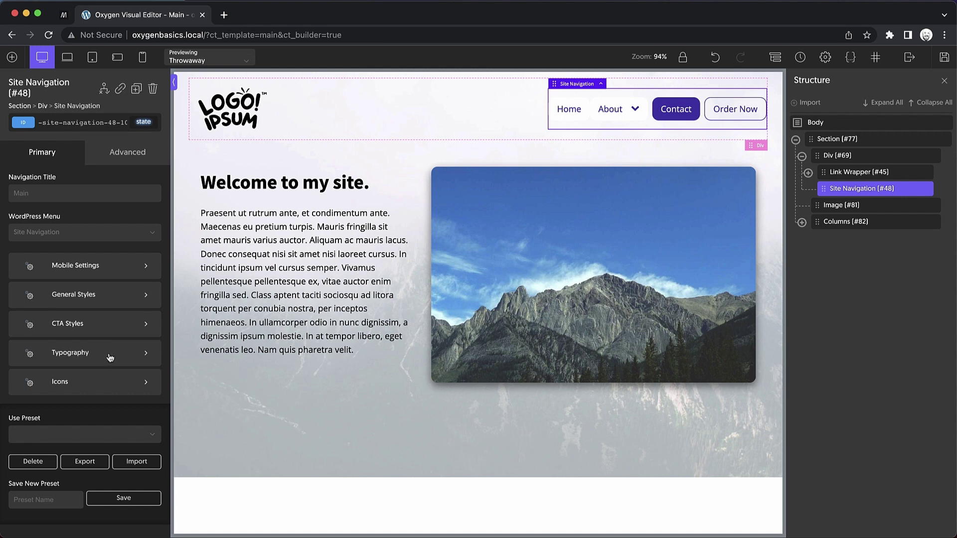
pyautogui.click(110, 357)
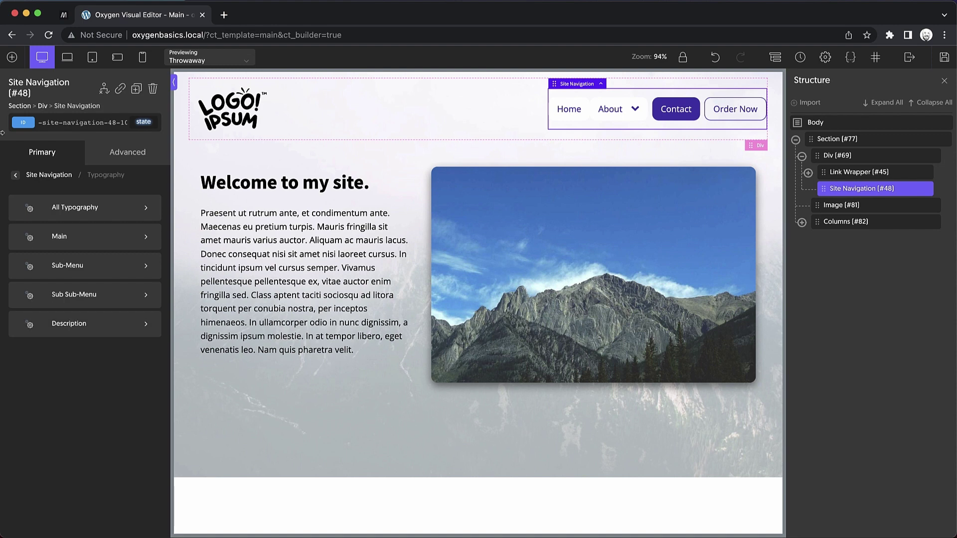
# Step: Go to the navigation Icons, view the link icon, then show the Dropdown Icon settings
pyautogui.click(15, 174)
pyautogui.click(86, 388)
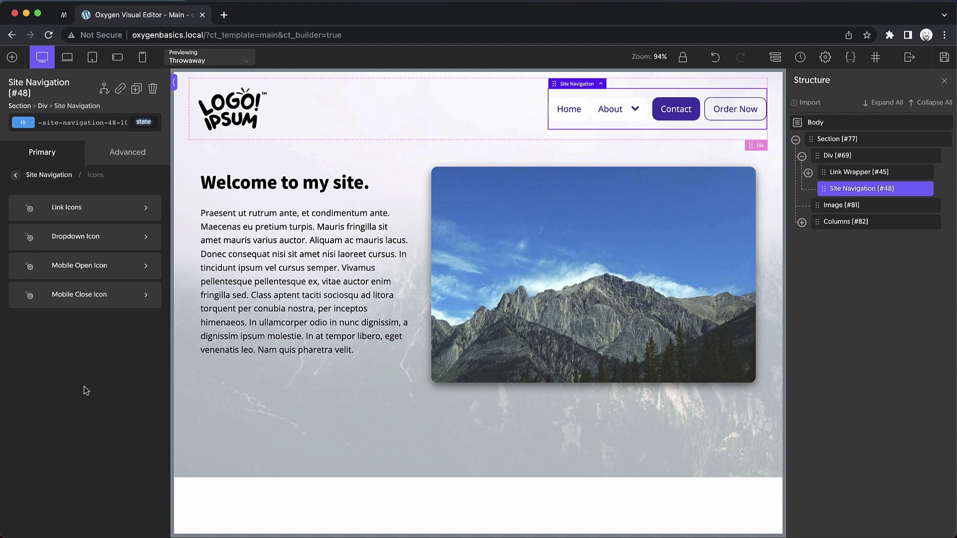
pyautogui.click(96, 206)
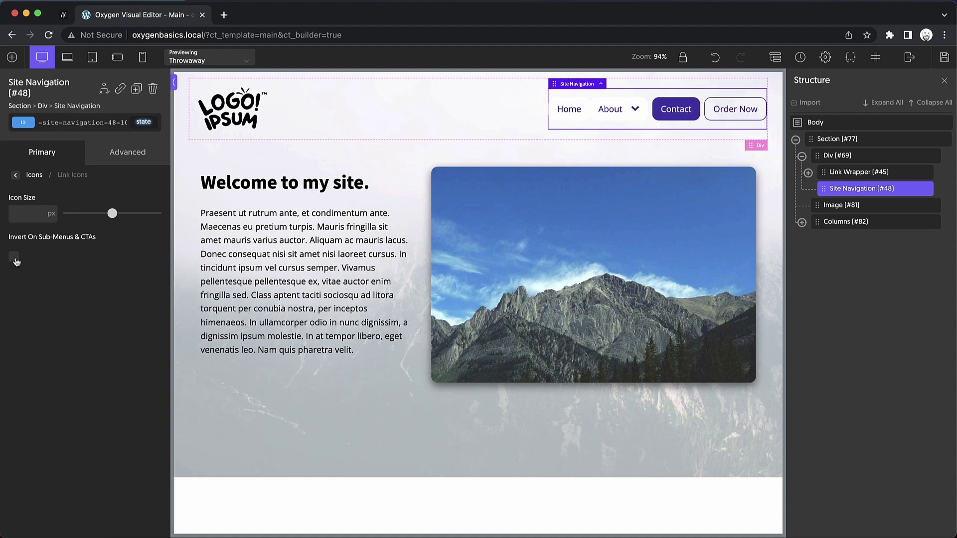
pyautogui.moveTo(633, 116)
pyautogui.click(19, 182)
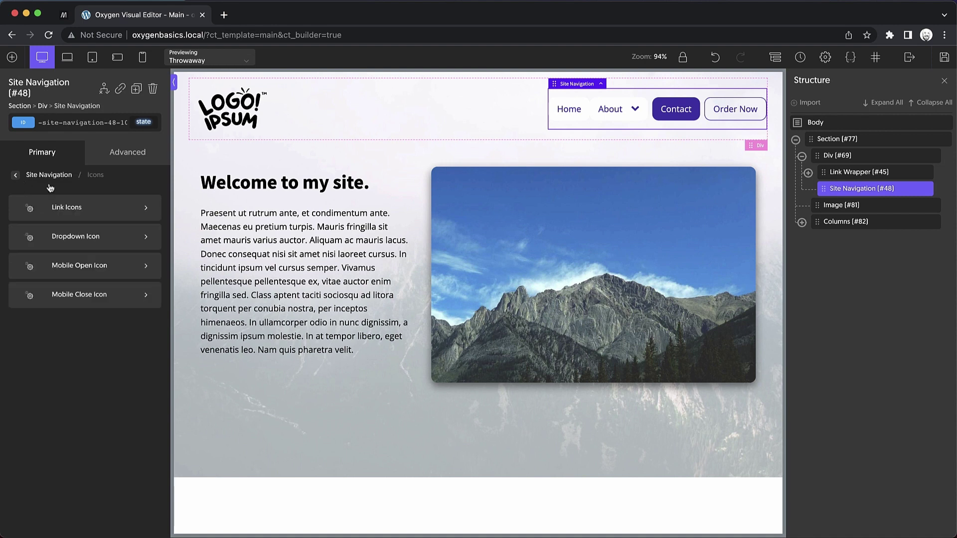
pyautogui.click(128, 238)
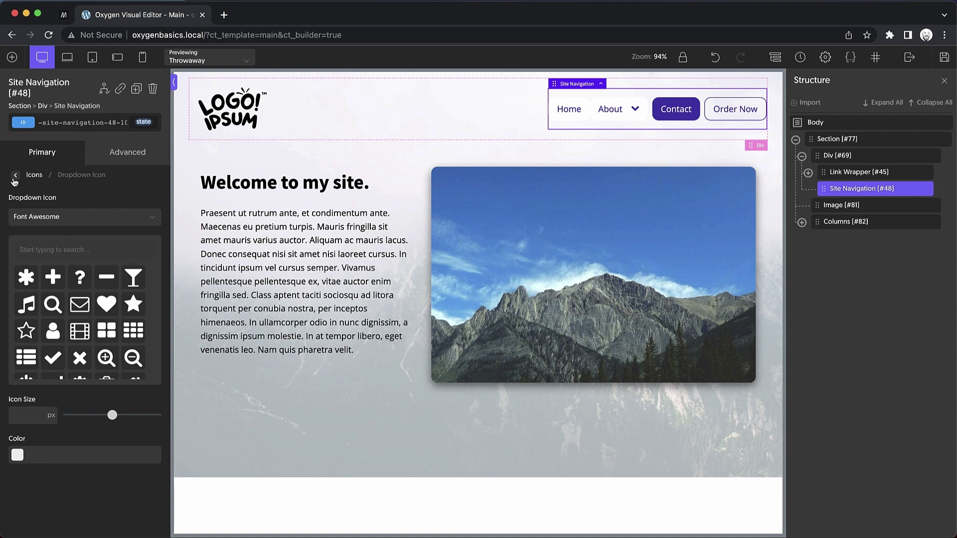
# Step: Set Switch To Mobile Menu At to Always in Mobile Settings
pyautogui.click(15, 175)
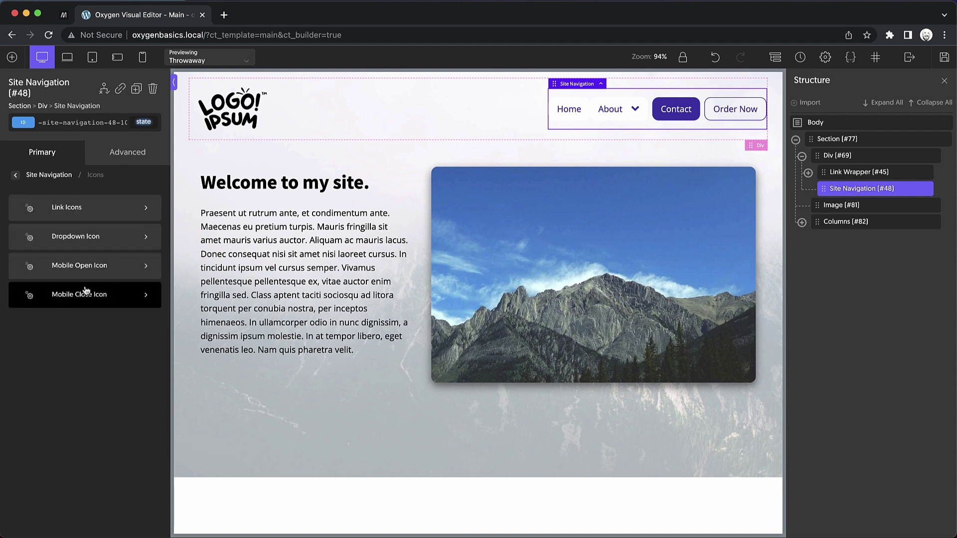
pyautogui.click(17, 177)
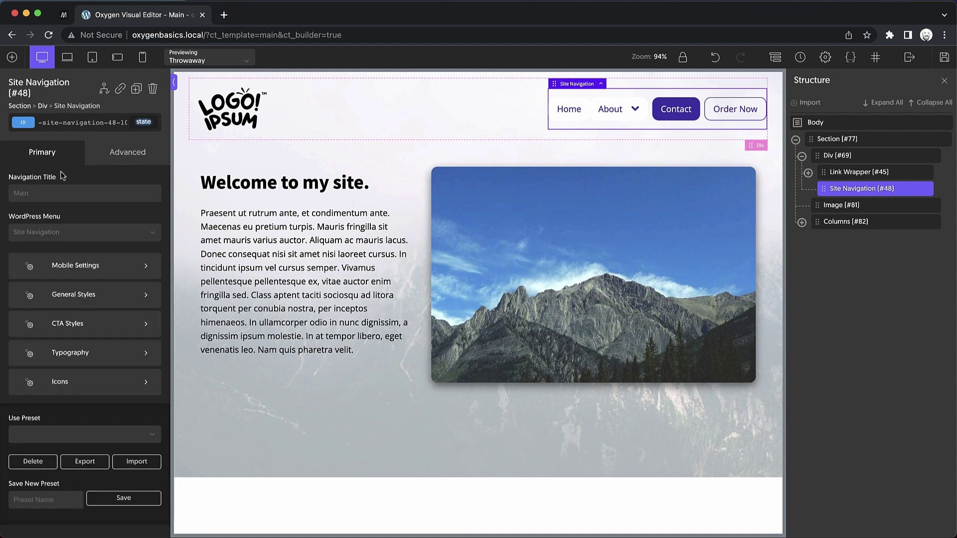
pyautogui.click(97, 269)
pyautogui.click(104, 215)
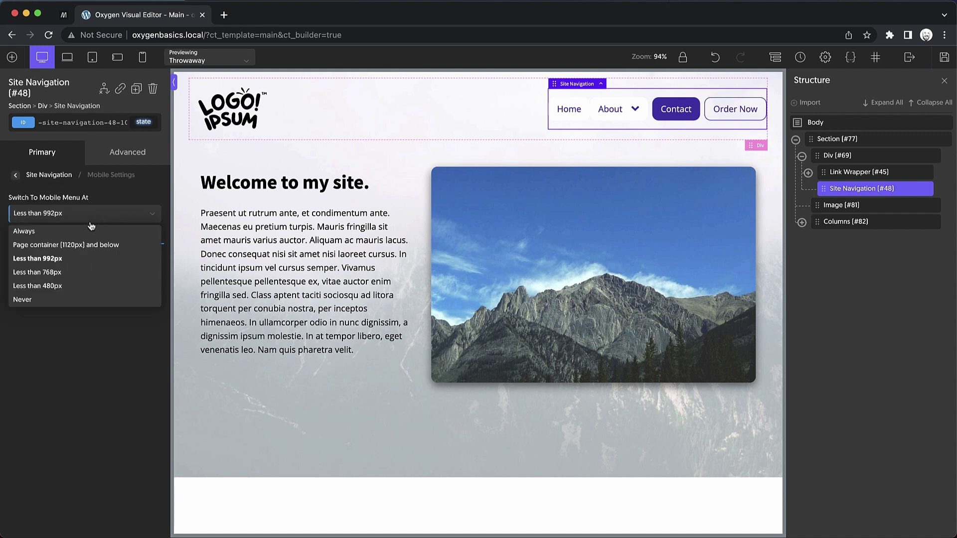
pyautogui.click(78, 232)
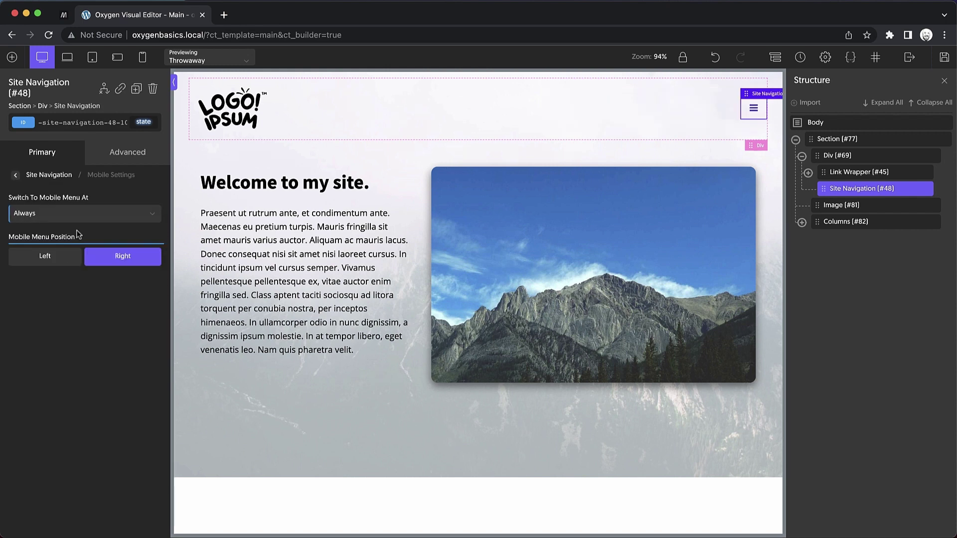
# Step: Bring up the Mobile Open Icon settings under the navigation Icons
pyautogui.click(14, 178)
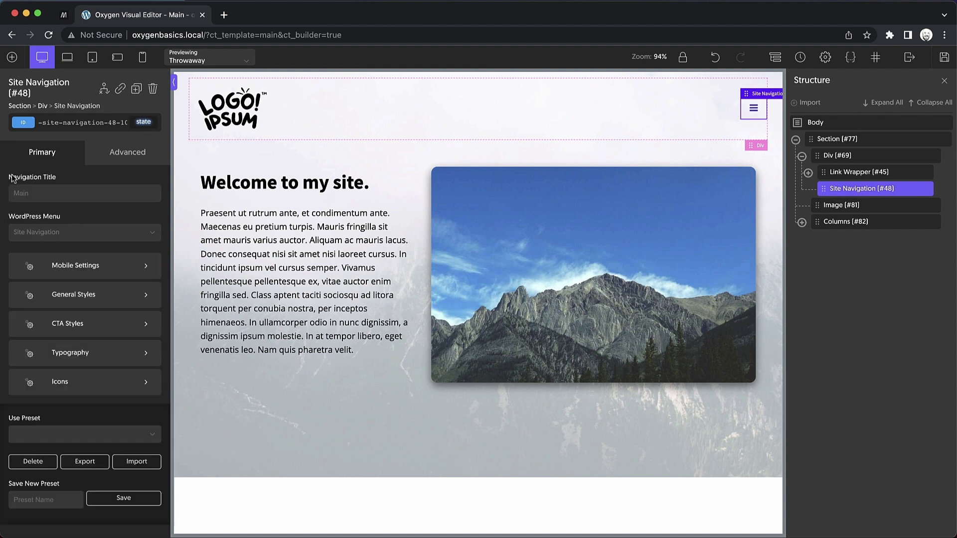
pyautogui.click(91, 384)
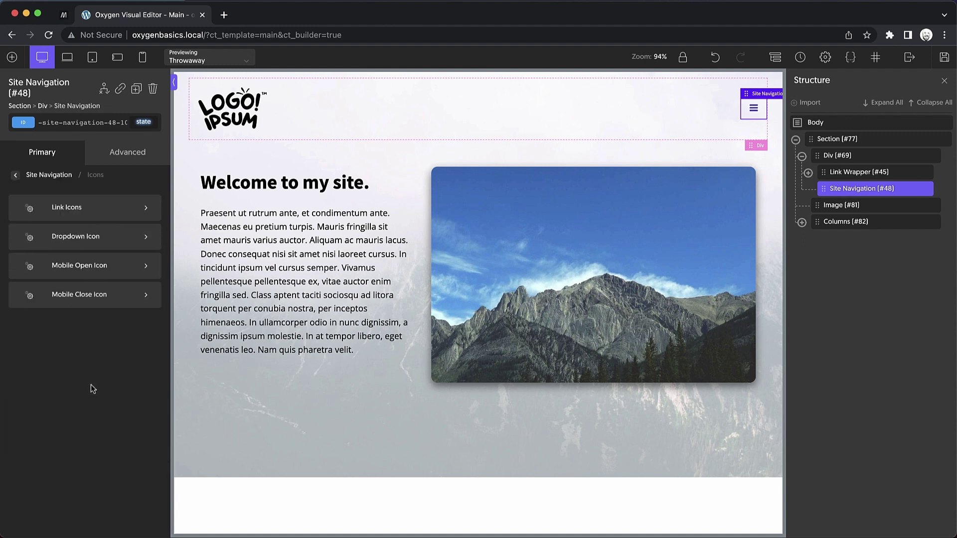
pyautogui.click(129, 273)
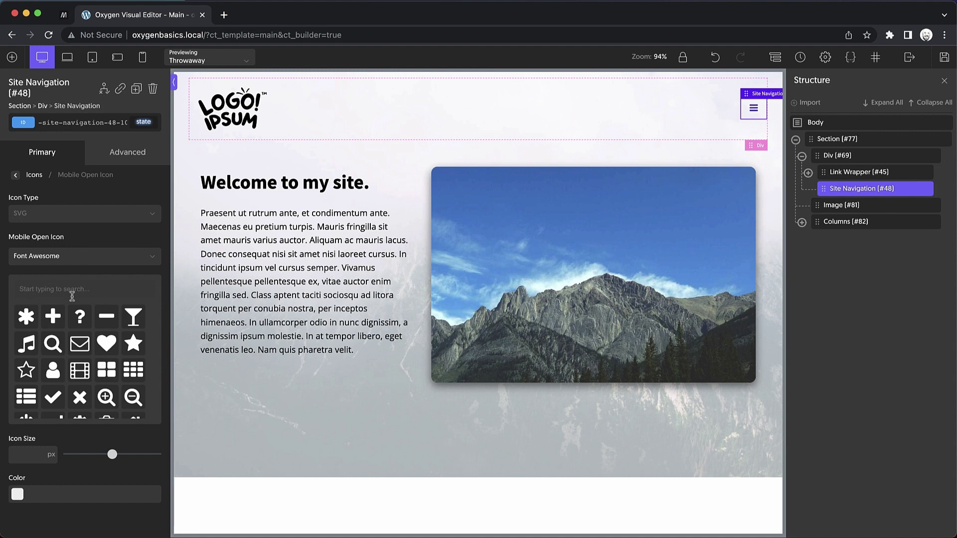
# Step: Make the mobile open icon a CSS icon with the Collapse animation
pyautogui.click(107, 218)
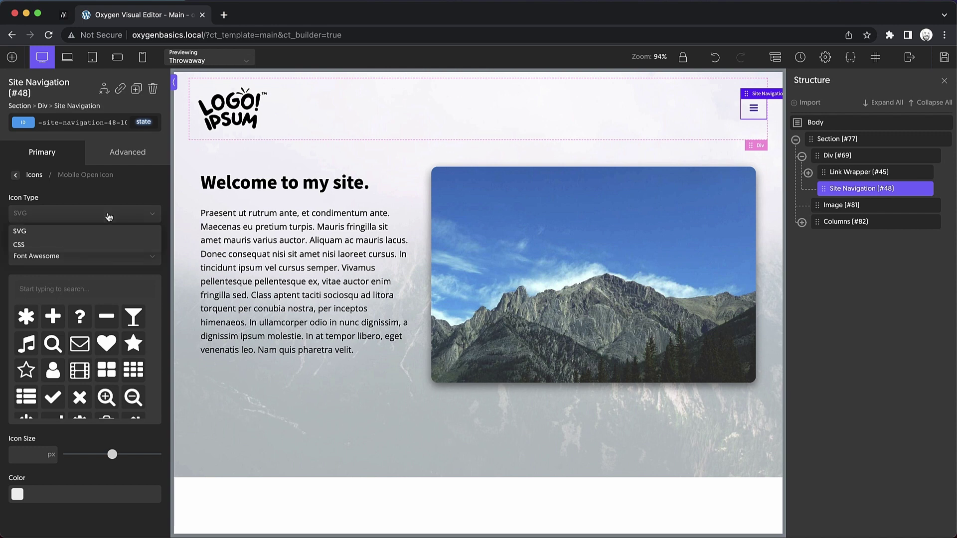
pyautogui.click(50, 246)
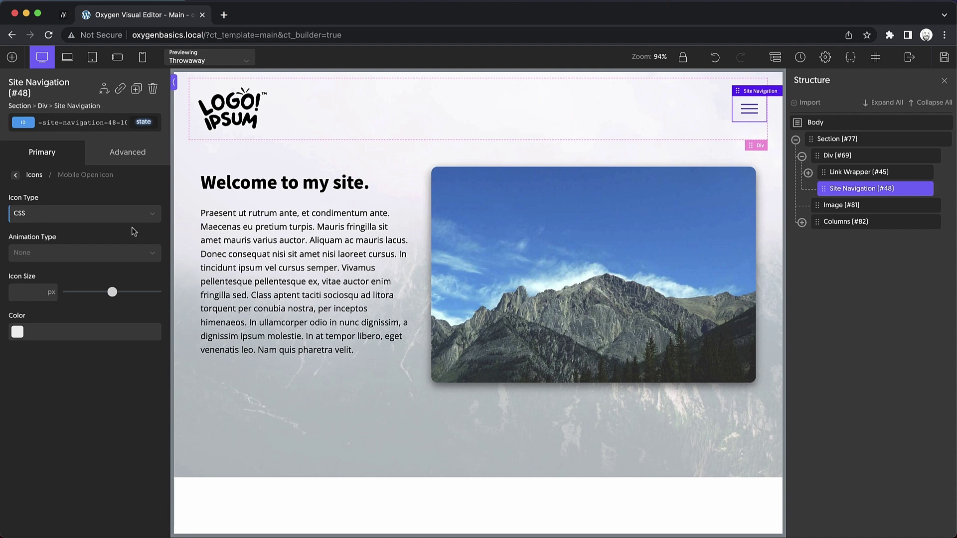
pyautogui.click(108, 259)
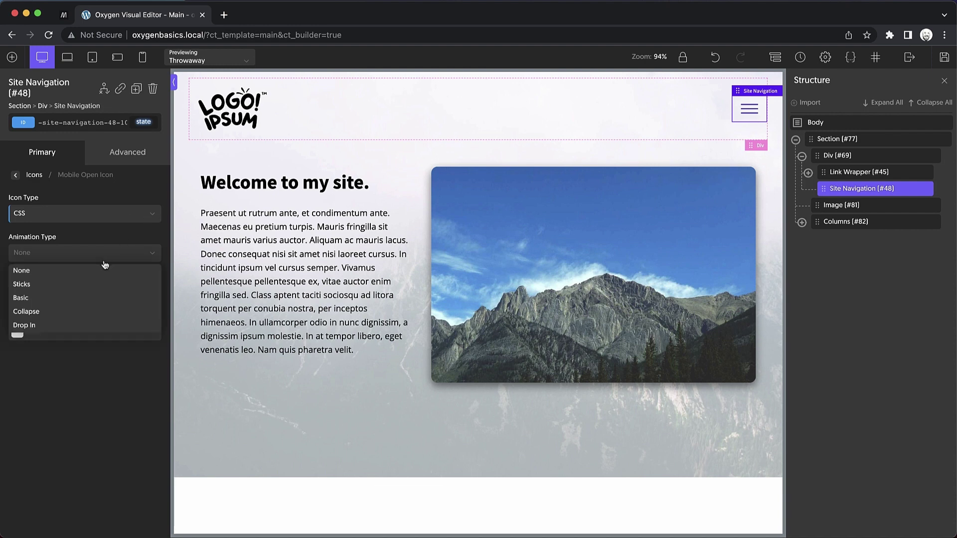
pyautogui.click(67, 315)
# Step: Preview the animation in the open mobile menu, then shrink the open icon slightly
pyautogui.click(757, 119)
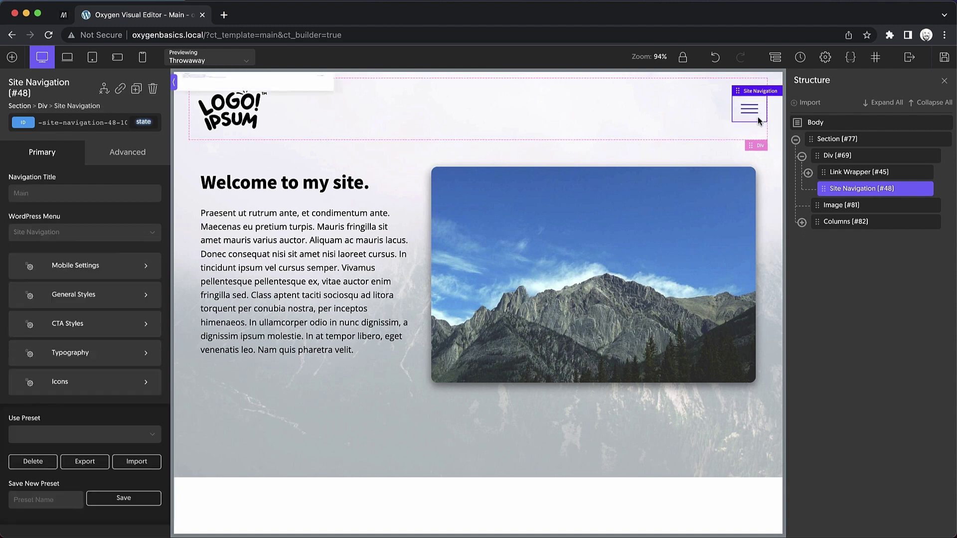
pyautogui.click(758, 120)
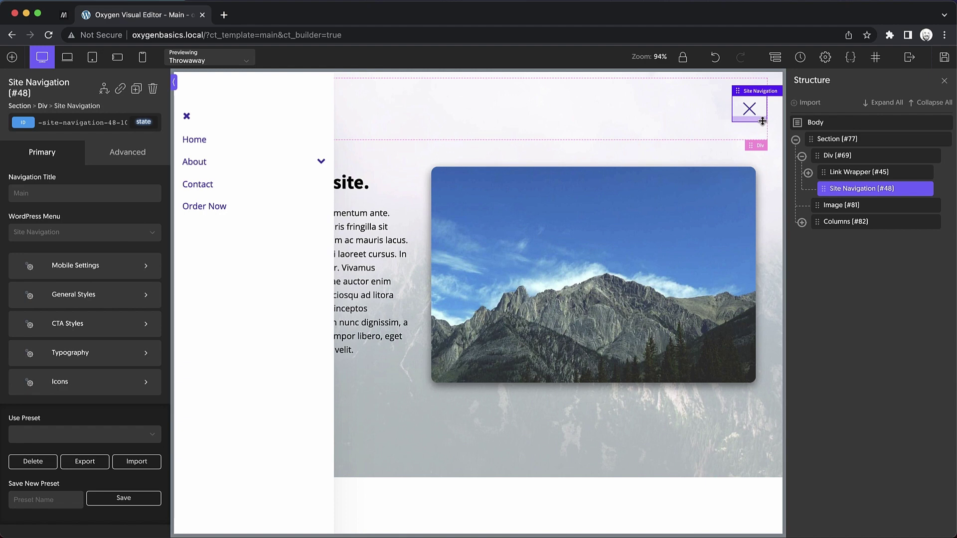
pyautogui.click(98, 380)
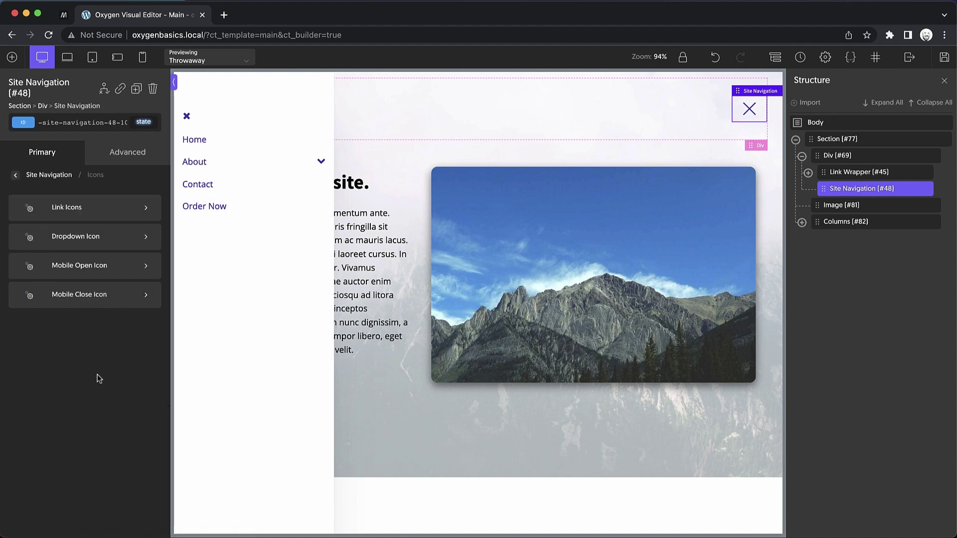
pyautogui.click(124, 273)
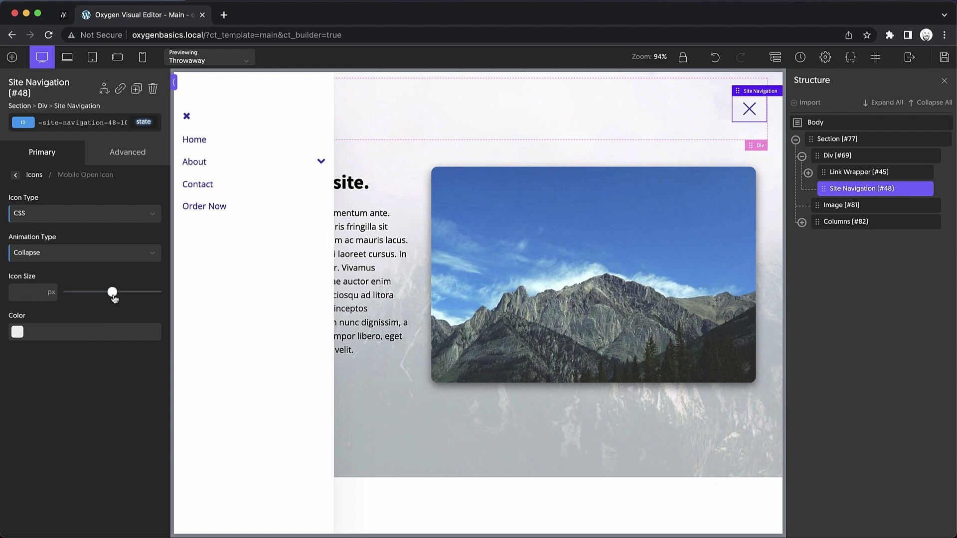
pyautogui.moveTo(114, 297); pyautogui.dragTo(90, 296)
# Step: Set the mobile close icon's Icon Type to CSS
pyautogui.click(16, 175)
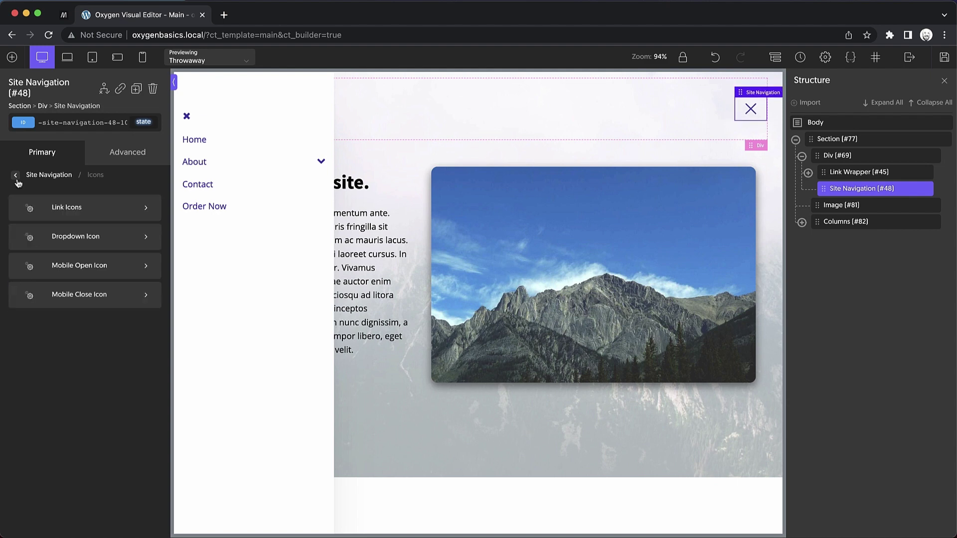
pyautogui.click(104, 299)
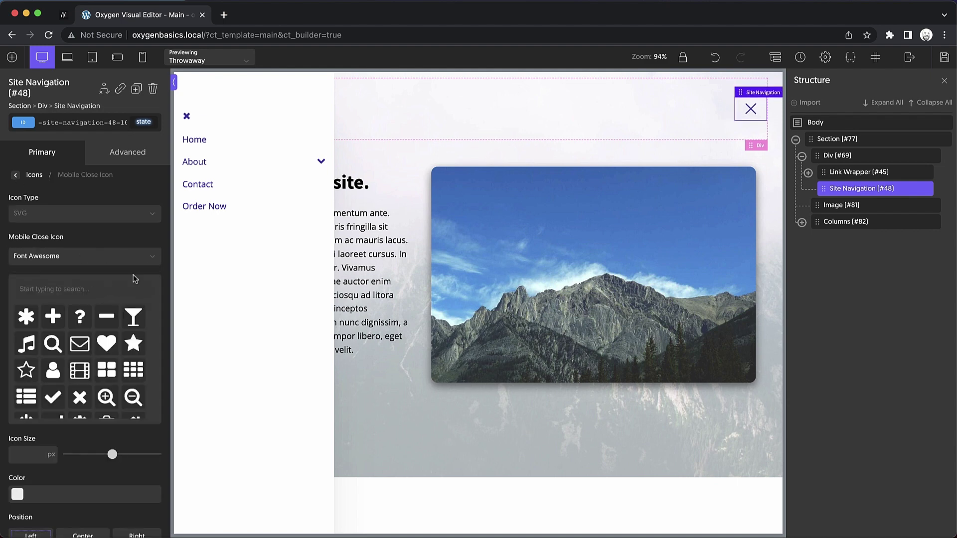
pyautogui.click(86, 214)
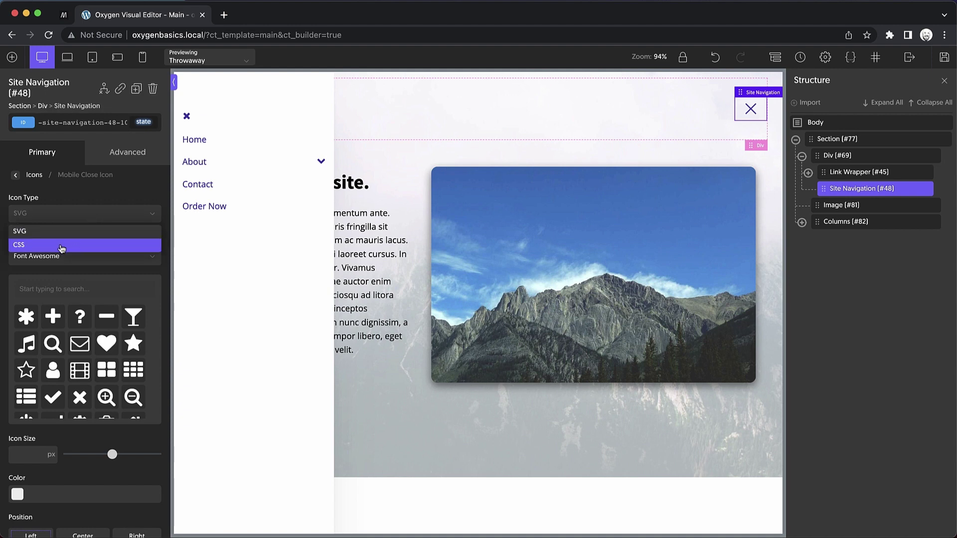
pyautogui.click(62, 246)
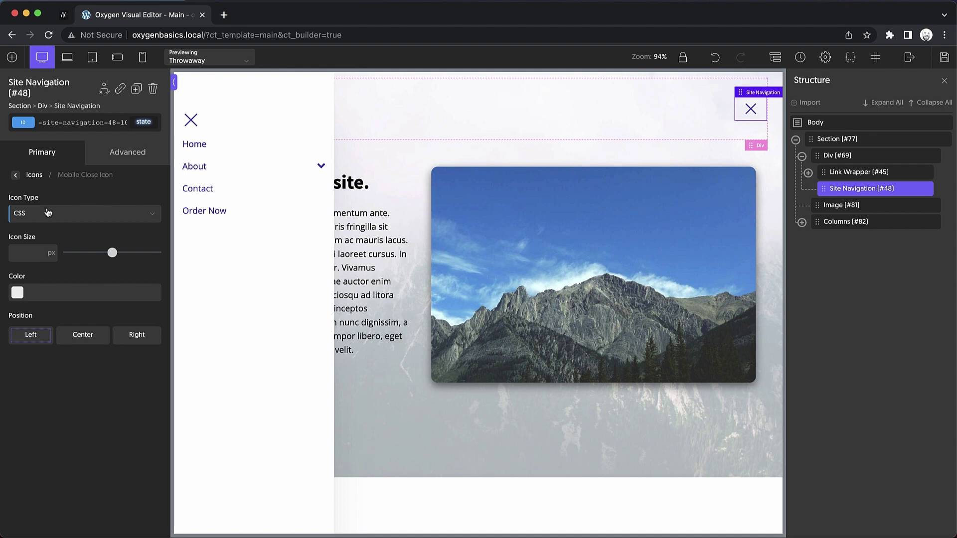
# Step: Position the close icon on the Right and return to the main navigation settings
pyautogui.click(80, 338)
pyautogui.click(132, 336)
pyautogui.click(138, 341)
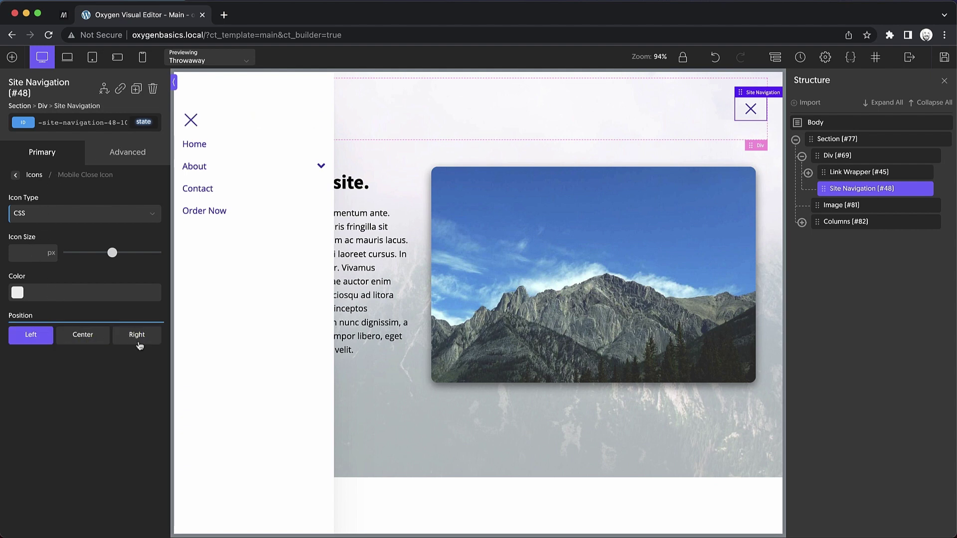
pyautogui.click(137, 341)
pyautogui.click(15, 177)
pyautogui.click(15, 176)
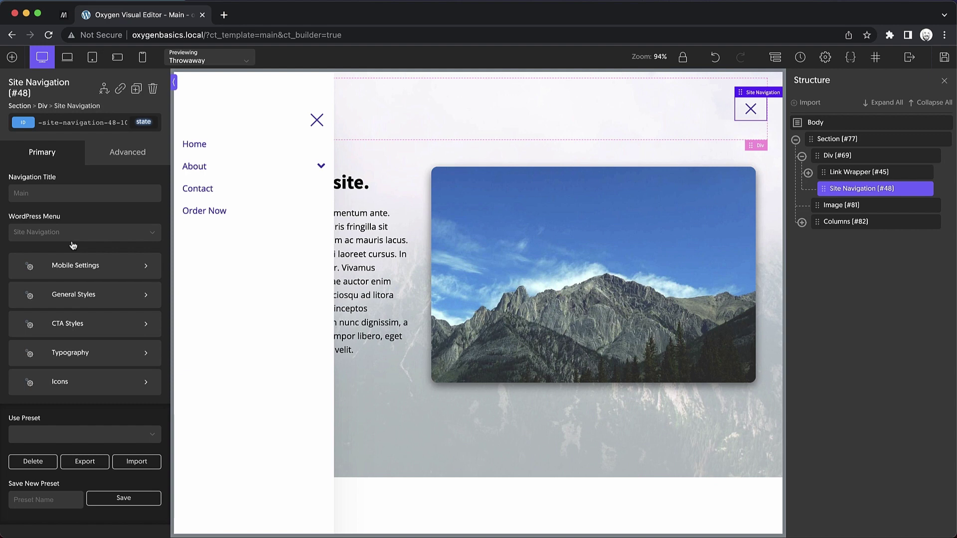
# Step: Close the slide-out menu and switch to mobile at Page container (1120px) and below
pyautogui.click(316, 120)
pyautogui.click(88, 273)
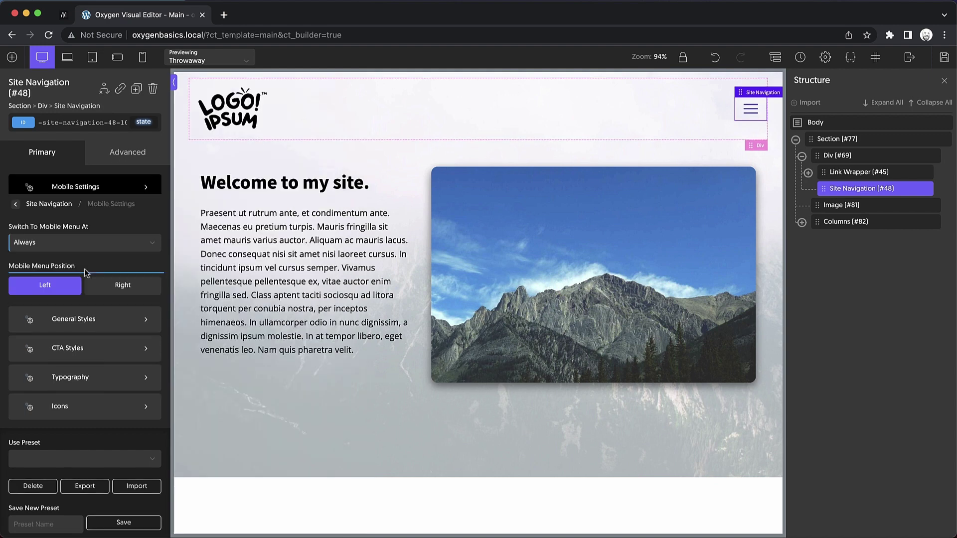
pyautogui.click(70, 216)
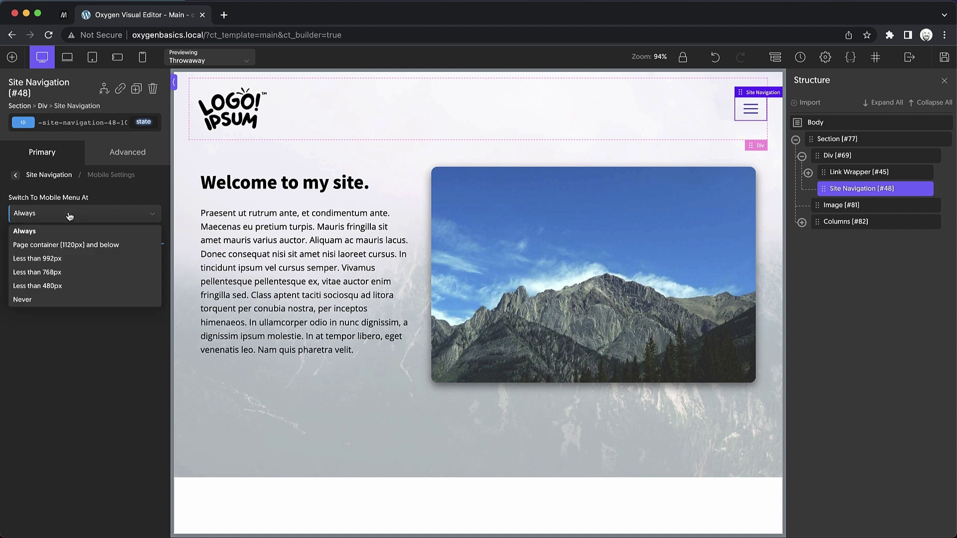
pyautogui.click(59, 245)
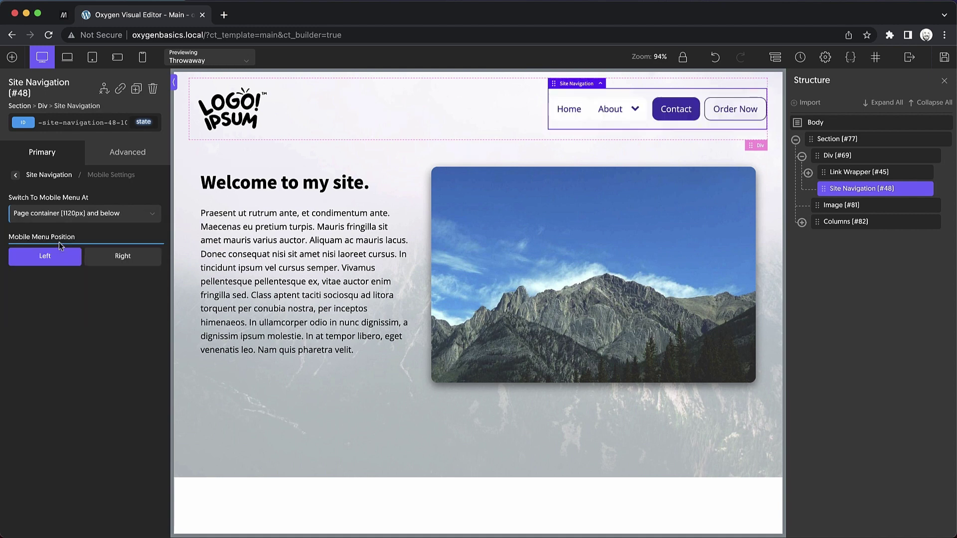